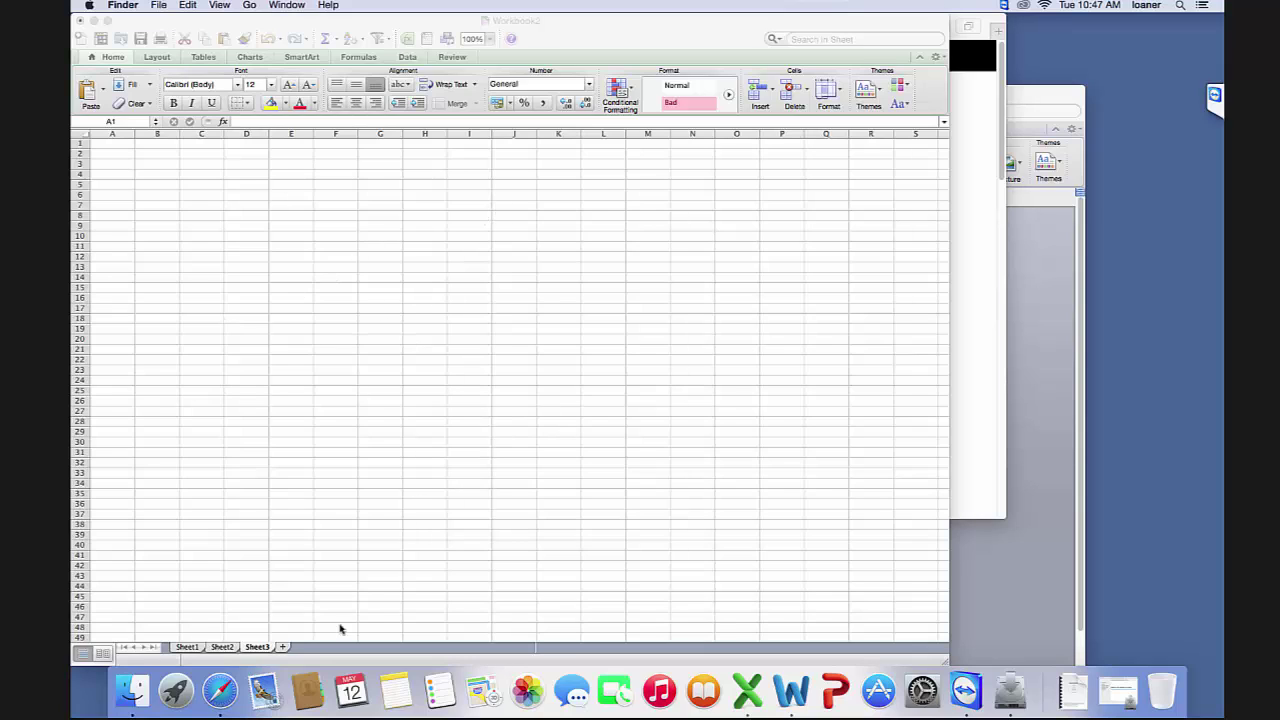
- Return to the Excel workbook and start running a saved web query from the Data menu
{"action": "left_click", "coordinate": [133, 692]}
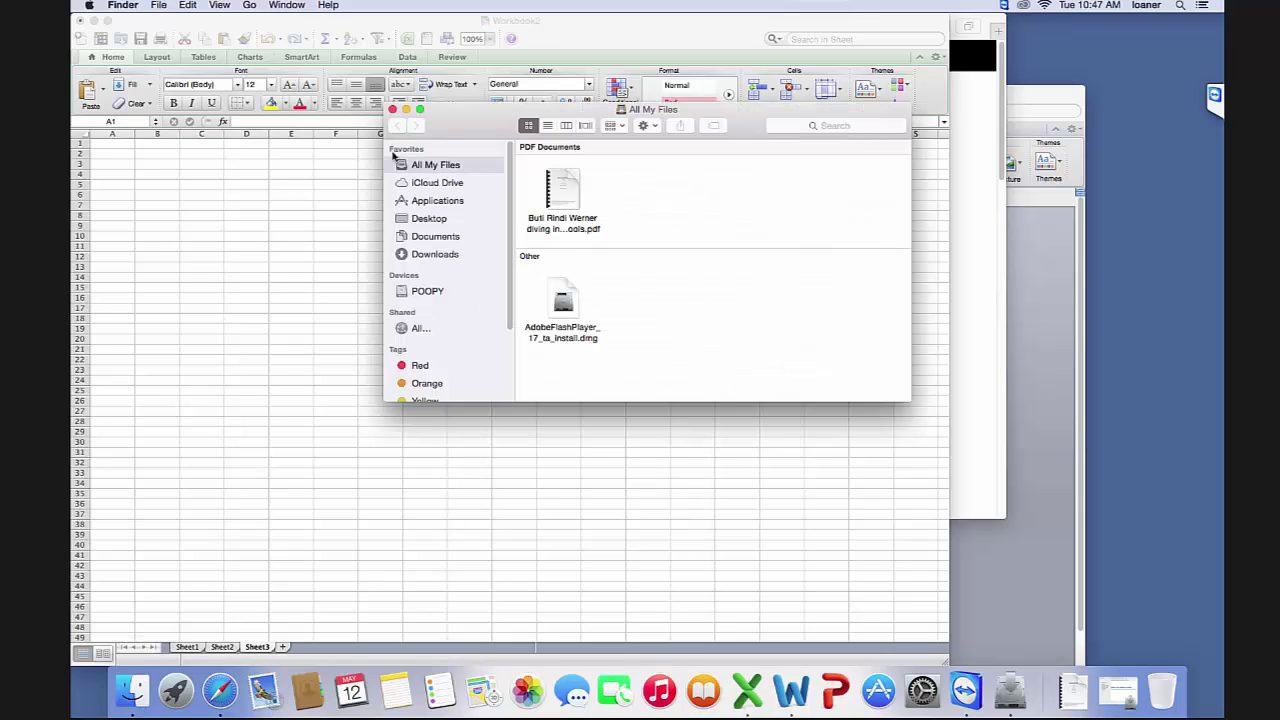
{"action": "left_click", "coordinate": [294, 313]}
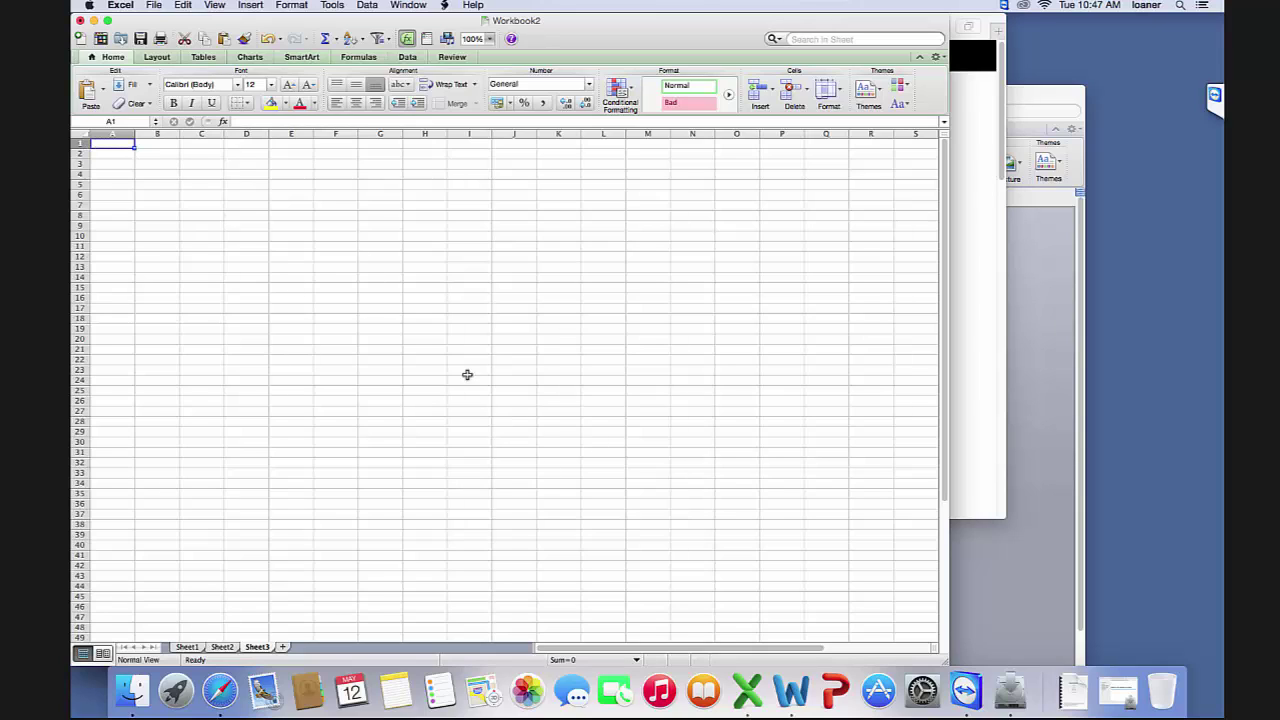
{"action": "left_click", "coordinate": [370, 6]}
{"action": "left_click", "coordinate": [214, 389]}
{"action": "left_click", "coordinate": [368, 6]}
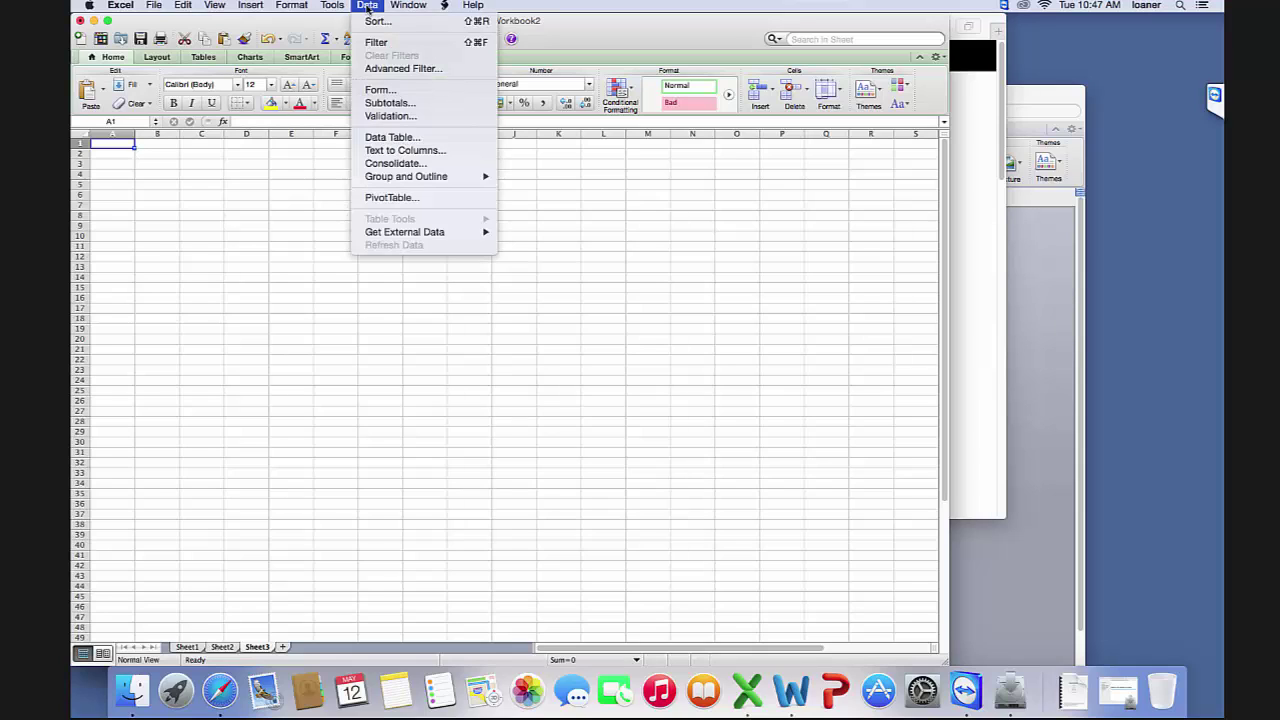
{"action": "mouse_move", "coordinate": [415, 232]}
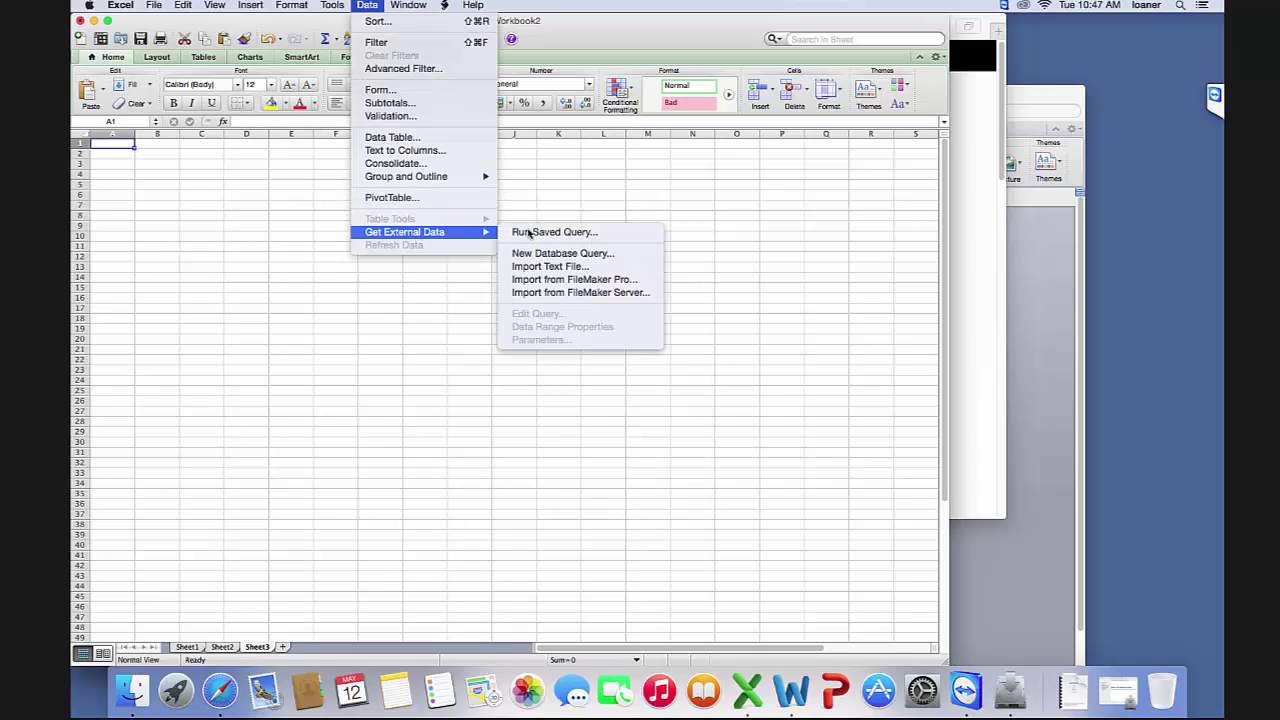
{"action": "left_click", "coordinate": [539, 234]}
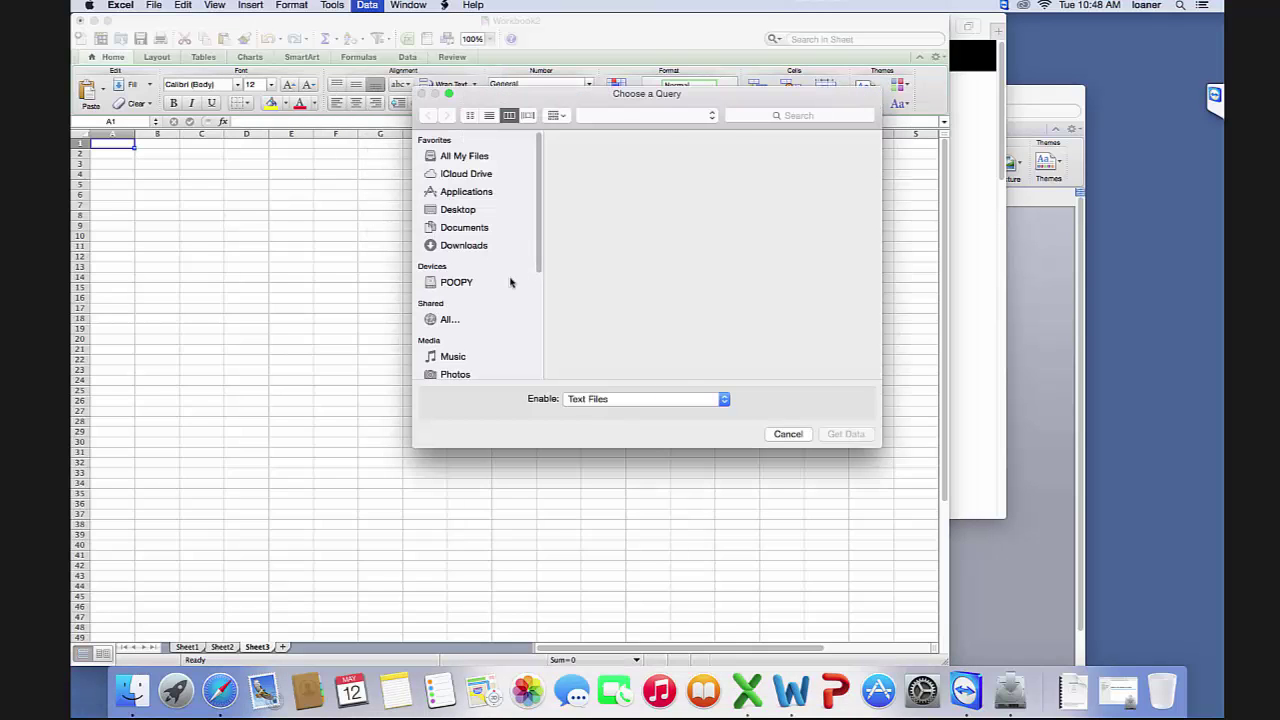
- Find the xratescom.txt saved query in the chooser, then cancel running it
{"action": "left_click_drag", "start_coordinate": [748, 104], "coordinate": [601, 115]}
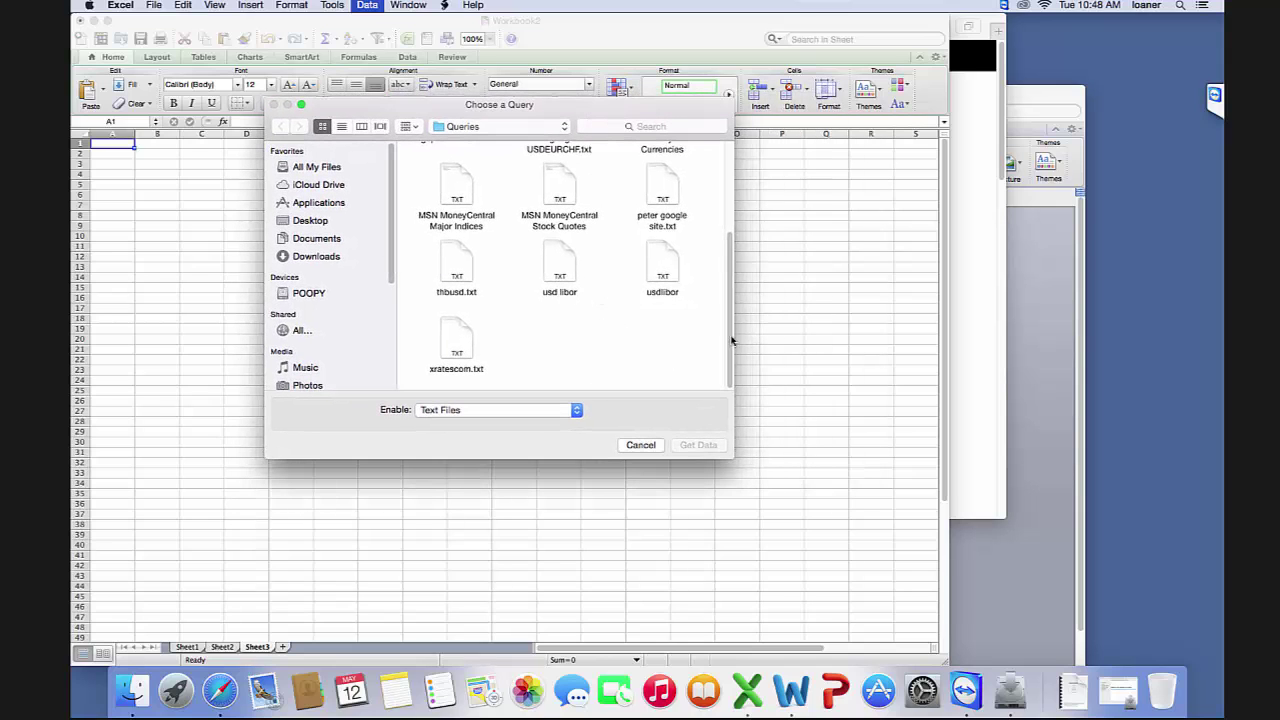
{"action": "left_click_drag", "start_coordinate": [731, 340], "coordinate": [724, 232]}
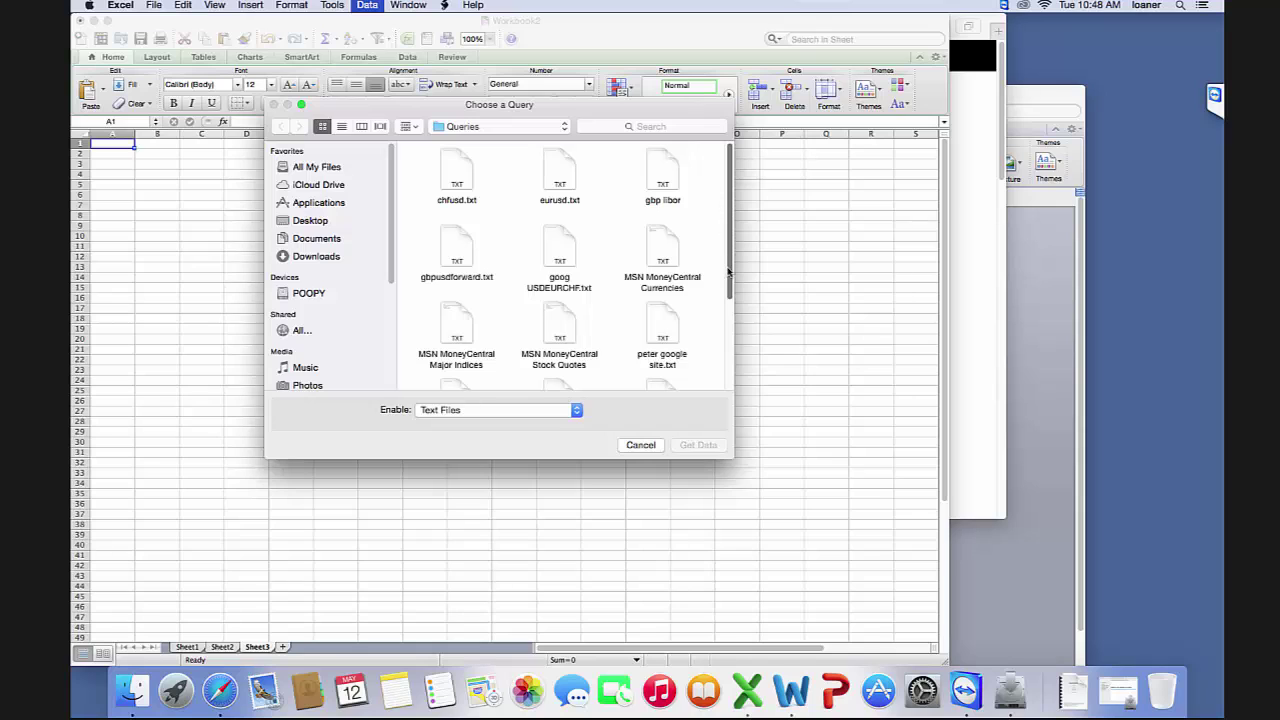
{"action": "scroll", "coordinate": [729, 272], "scroll_direction": "down", "scroll_amount": 5}
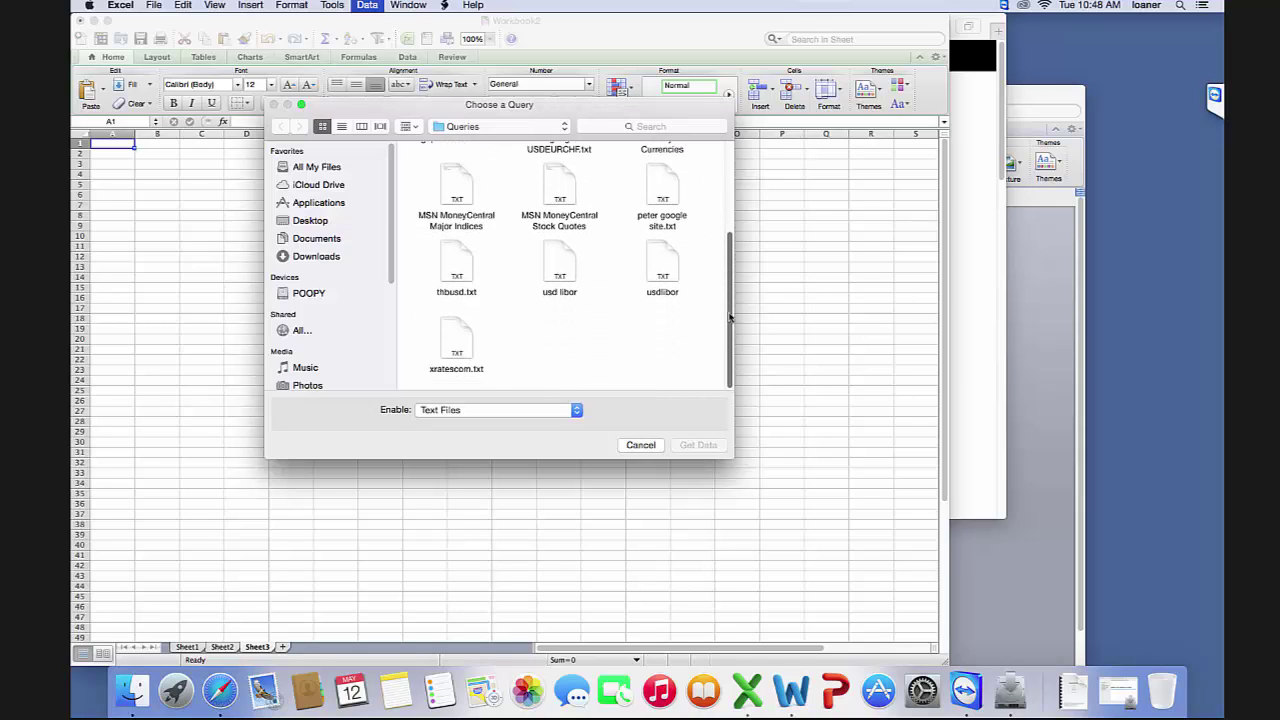
{"action": "left_click_drag", "start_coordinate": [730, 317], "coordinate": [727, 224]}
{"action": "scroll", "coordinate": [706, 357], "scroll_direction": "down", "scroll_amount": 5}
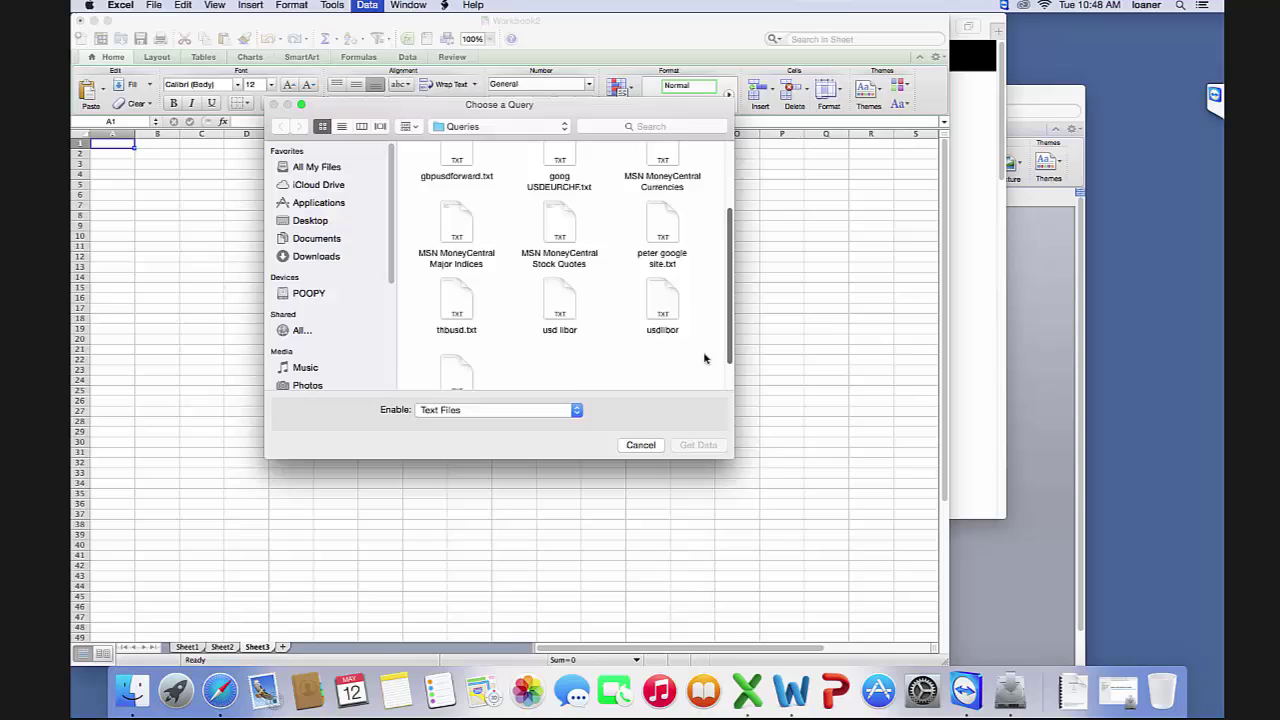
{"action": "left_click", "coordinate": [456, 346]}
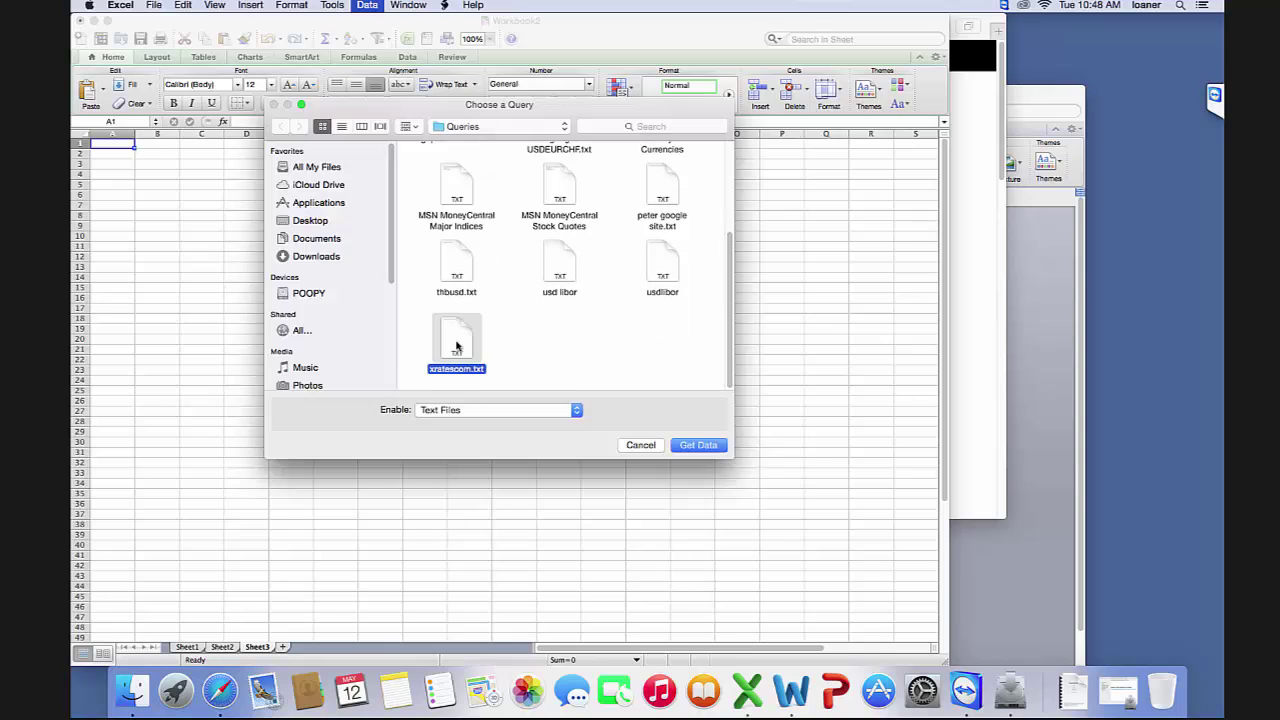
{"action": "left_click", "coordinate": [640, 446]}
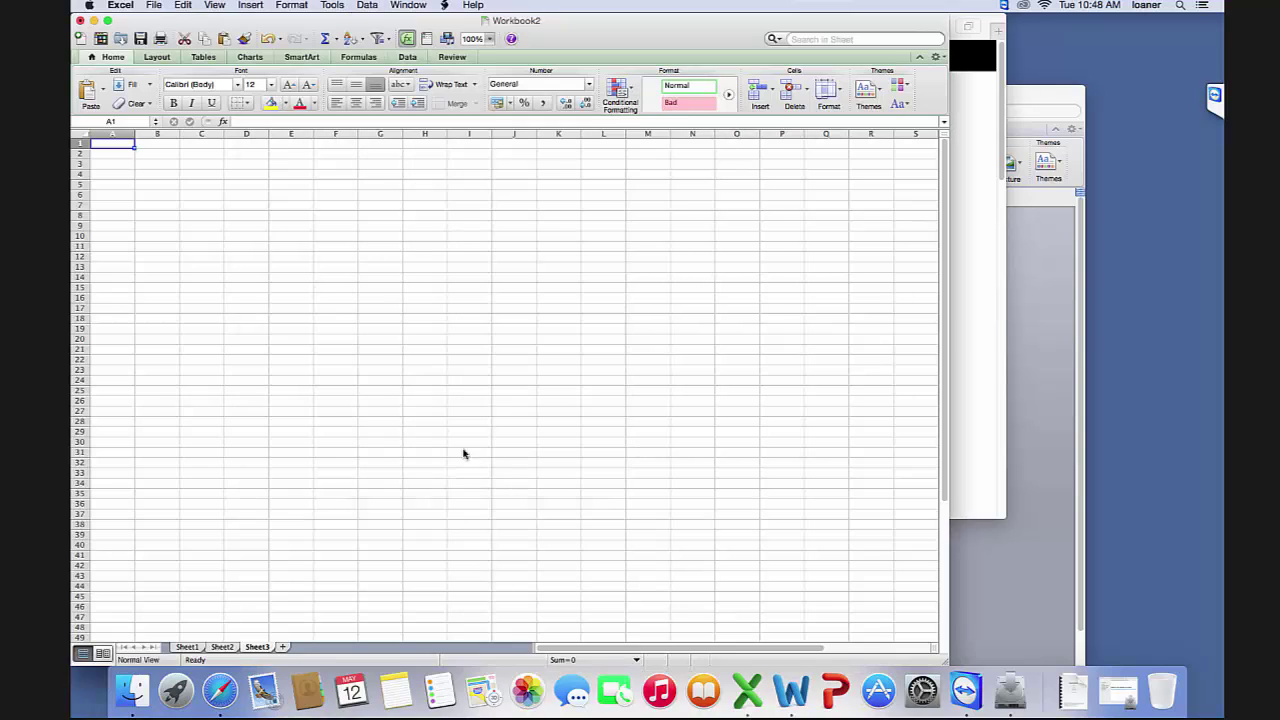
- Reload the X-Rates USD rates table page in Safari, copy its address, then switch to Word
{"action": "left_click", "coordinate": [966, 356]}
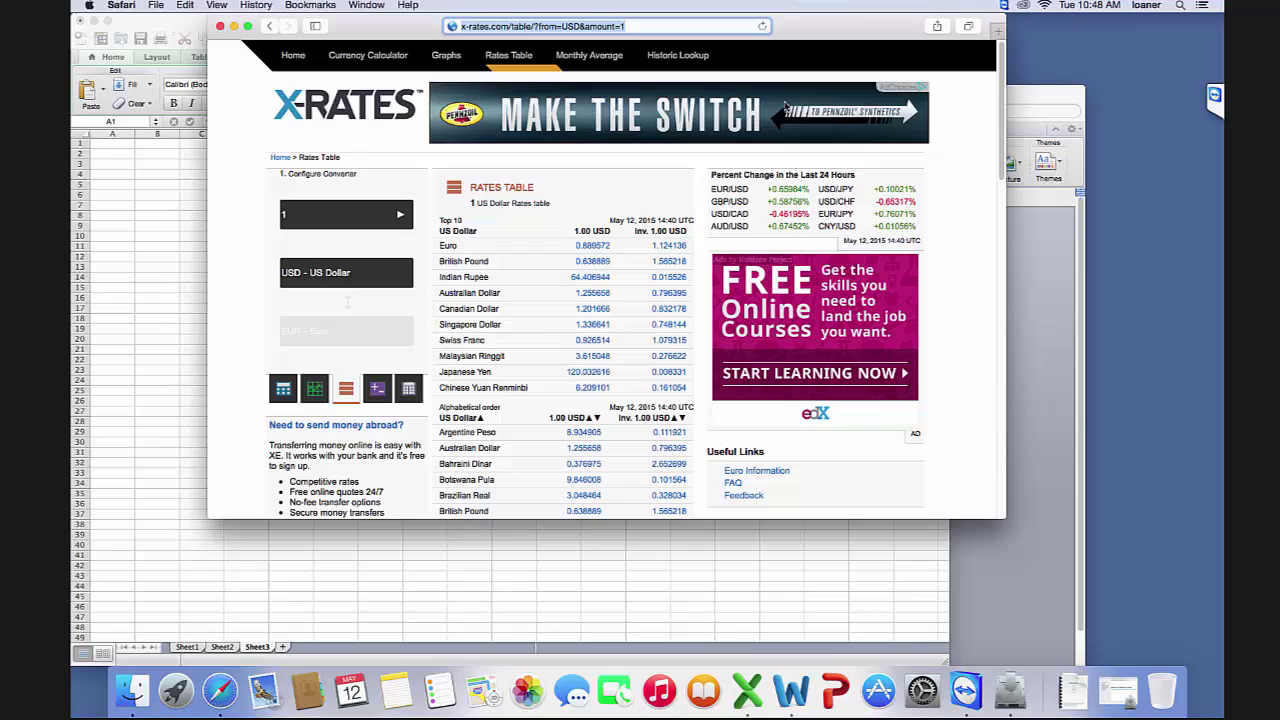
{"action": "left_click", "coordinate": [652, 27]}
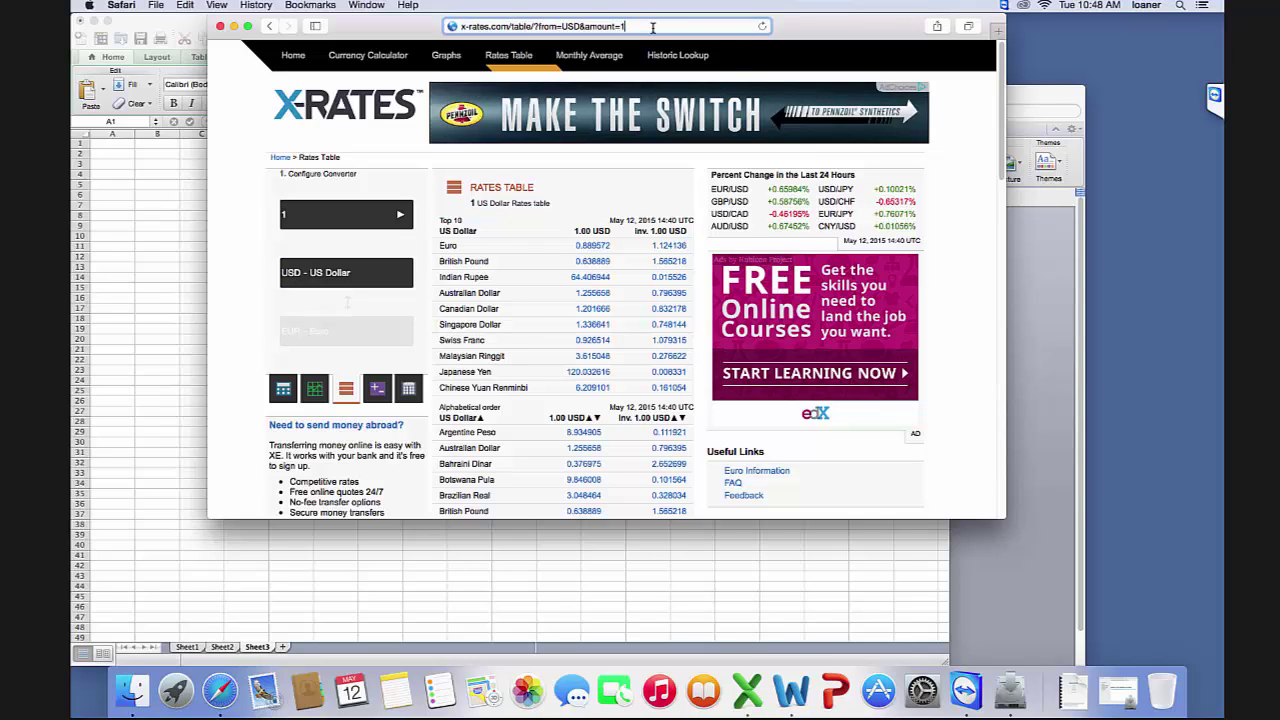
{"action": "key", "text": "Return"}
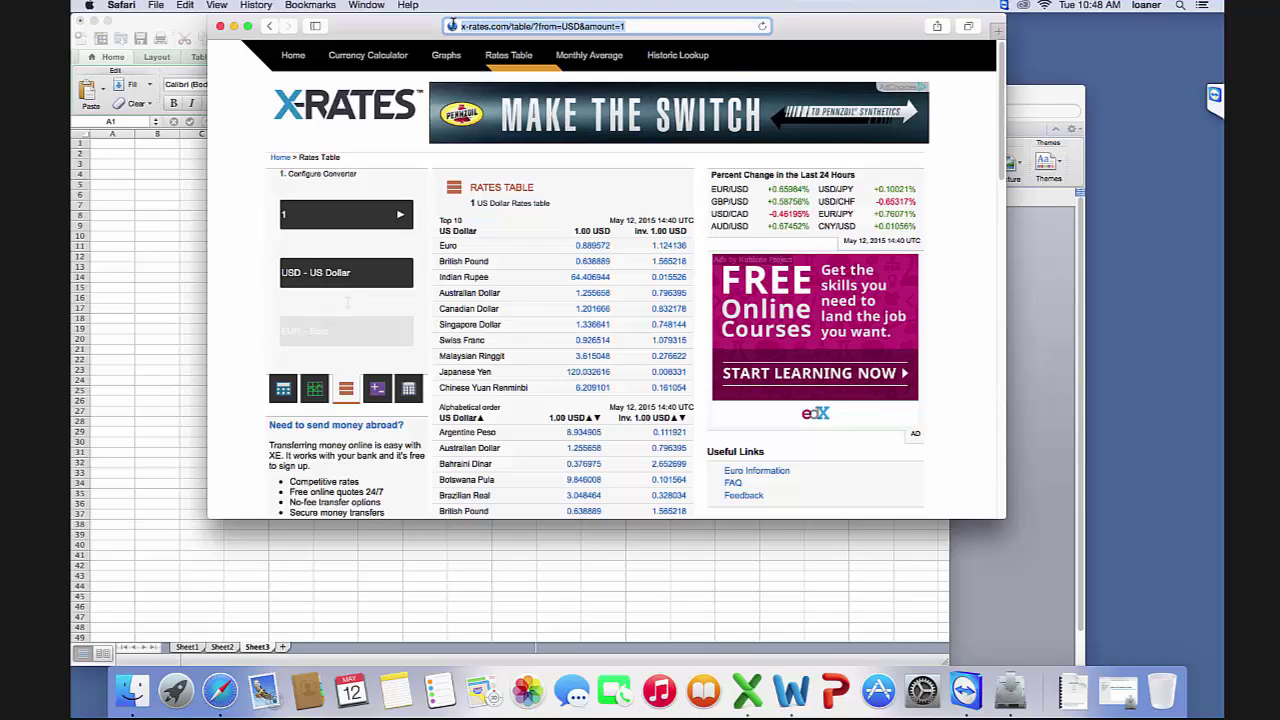
{"action": "right_click", "coordinate": [641, 23]}
{"action": "left_click", "coordinate": [672, 98]}
{"action": "left_click", "coordinate": [1037, 396]}
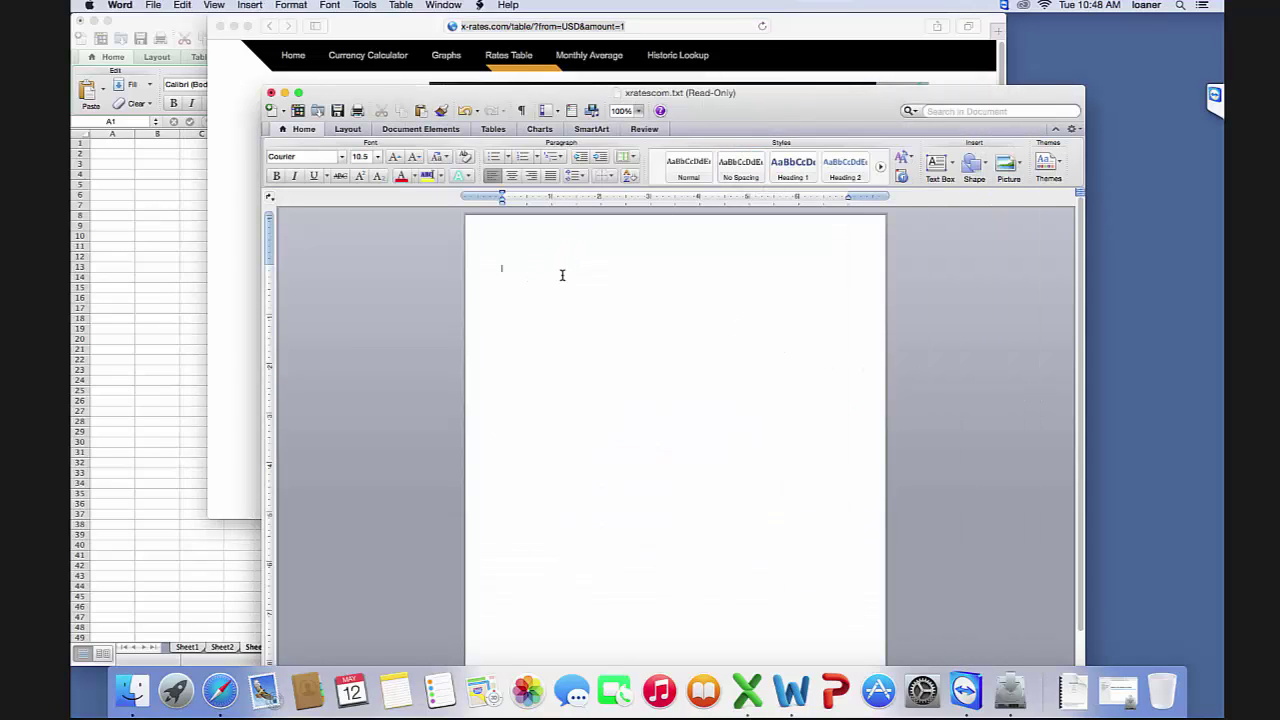
{"action": "right_click", "coordinate": [532, 270]}
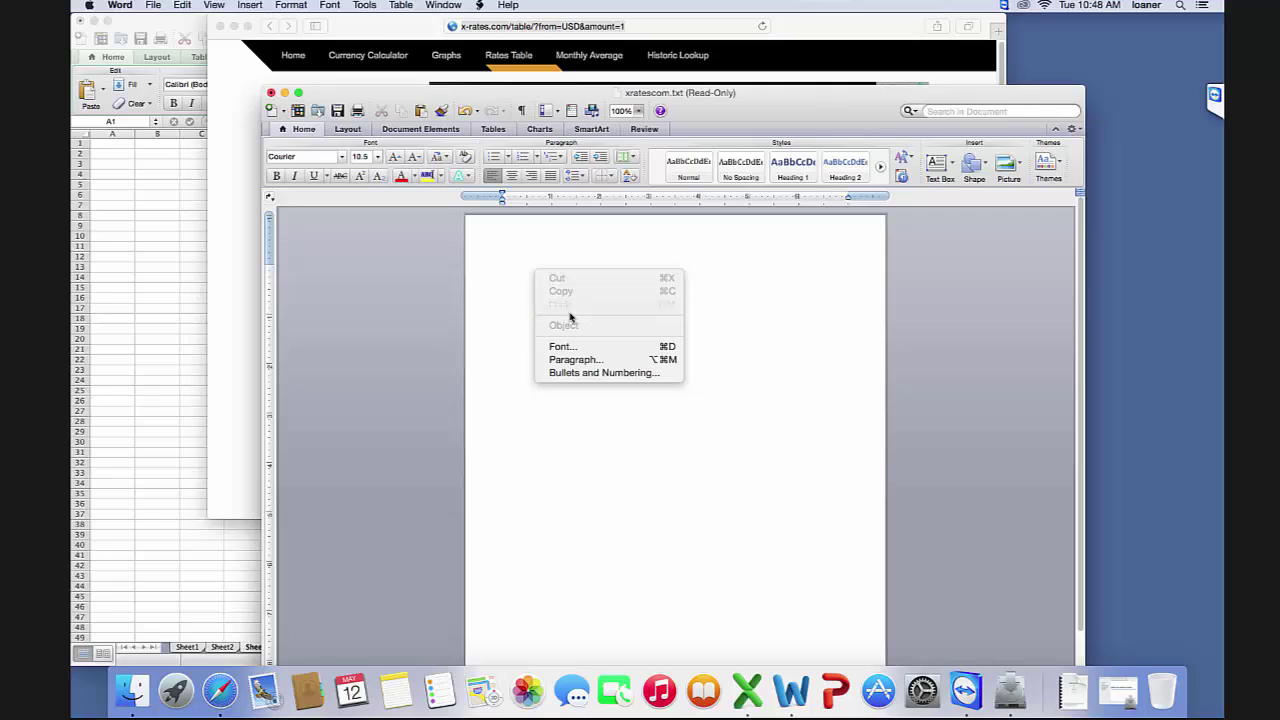
{"action": "left_click", "coordinate": [566, 305]}
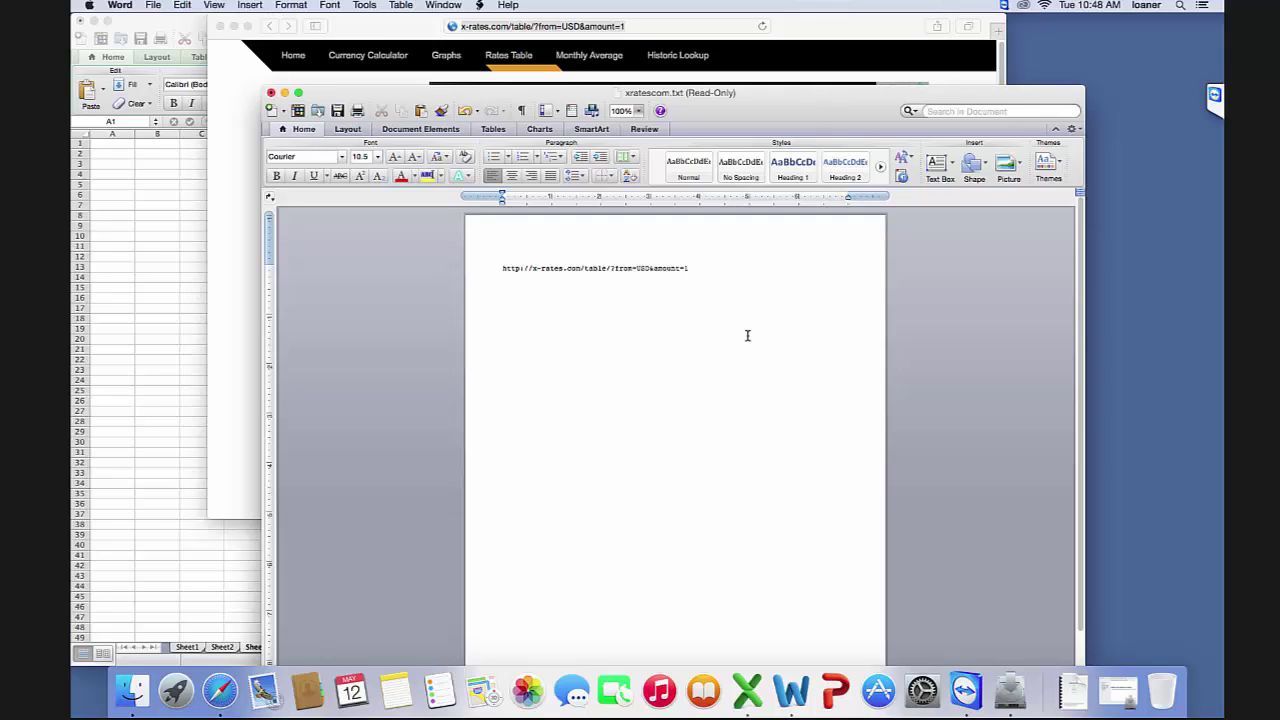
{"action": "key", "text": "Return"}
- Prepare a Save As of xratescom in Plain Text (.txt) format, then bring up a Finder window
{"action": "left_click", "coordinate": [154, 6]}
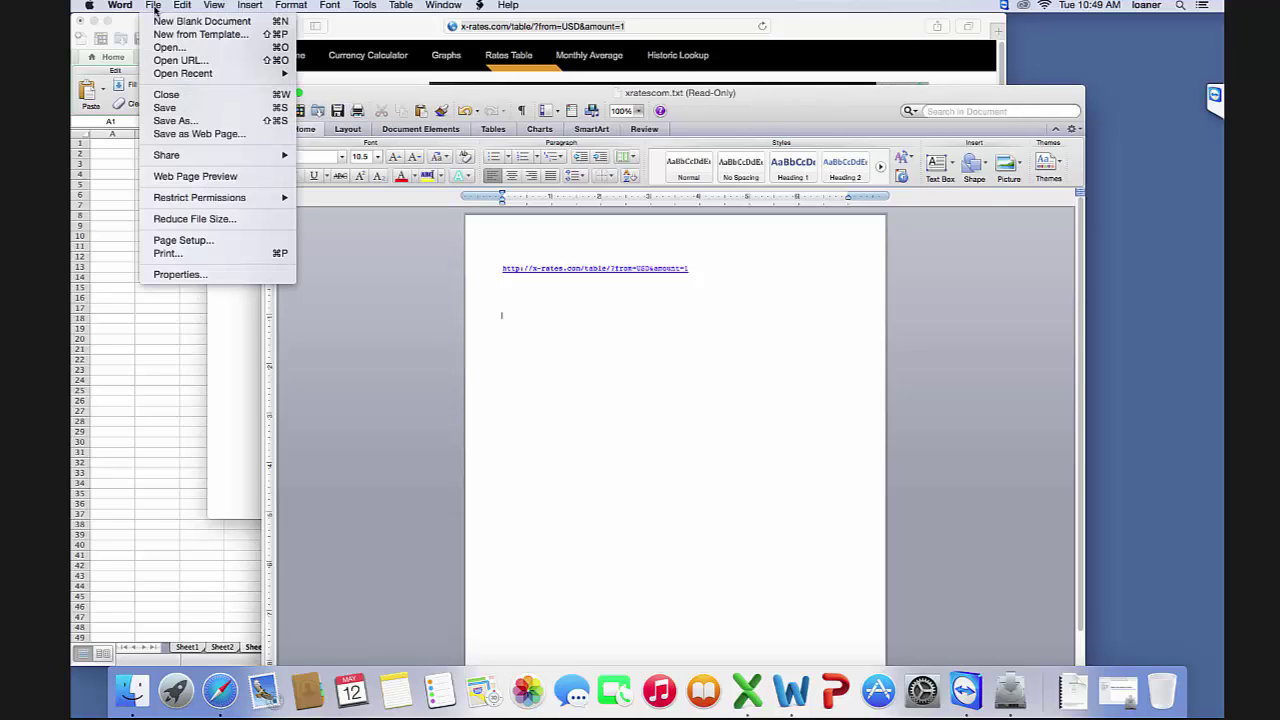
{"action": "left_click", "coordinate": [183, 123]}
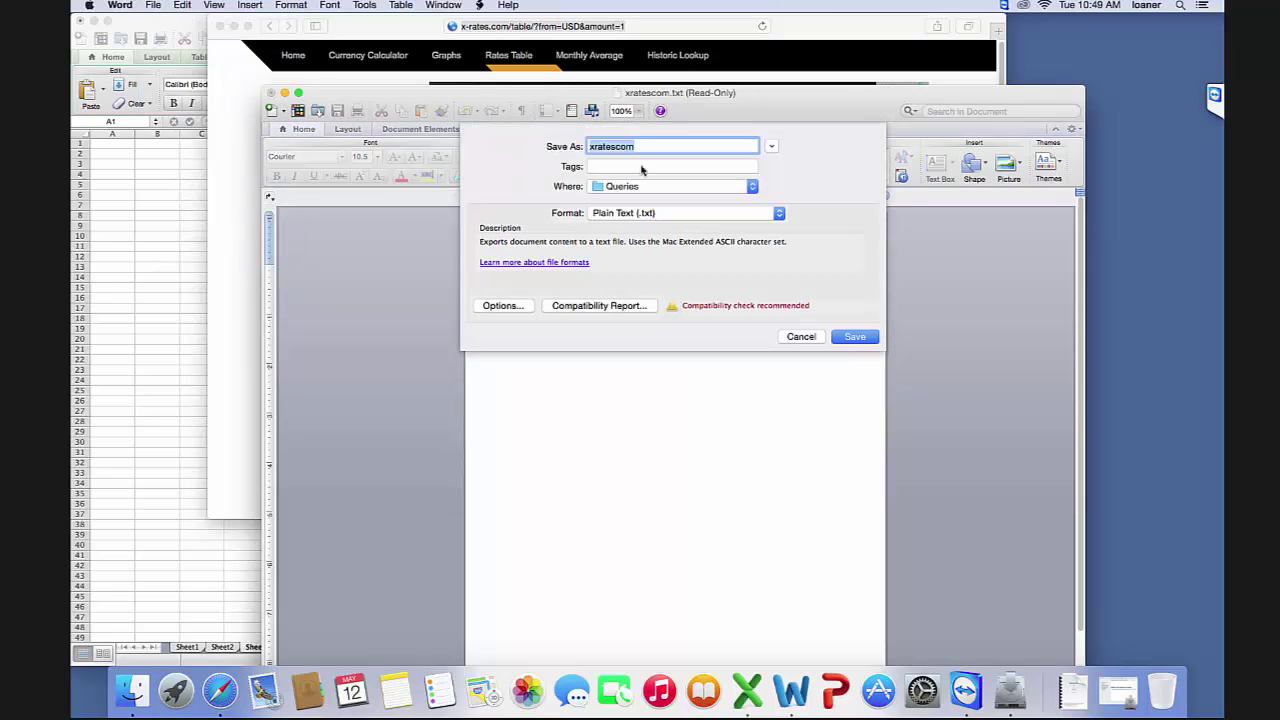
{"action": "left_click", "coordinate": [779, 214]}
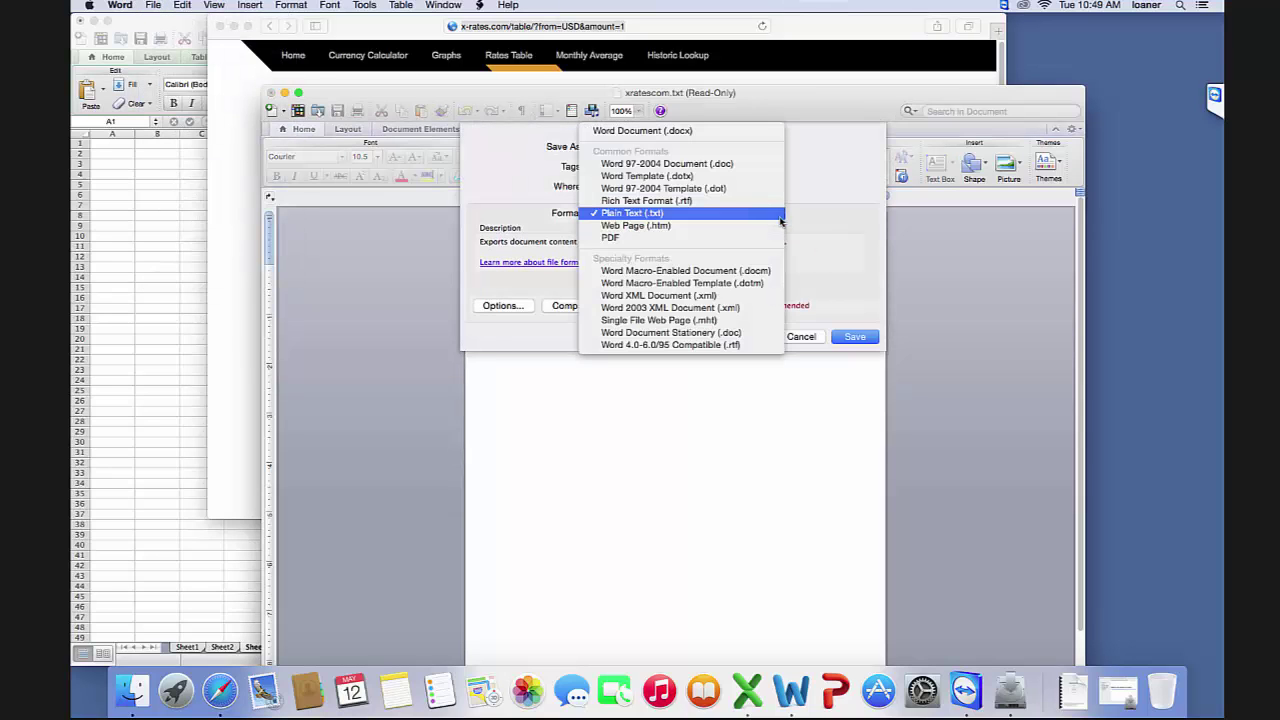
{"action": "left_click", "coordinate": [627, 214]}
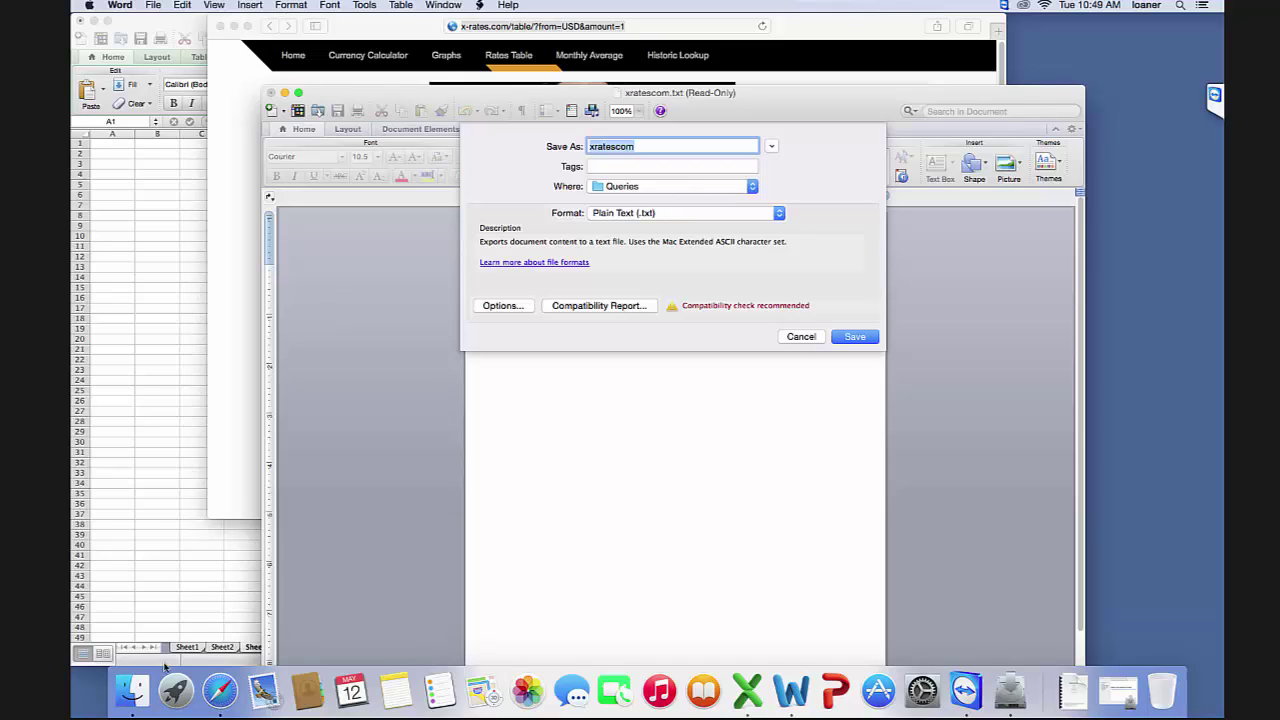
{"action": "left_click", "coordinate": [132, 690]}
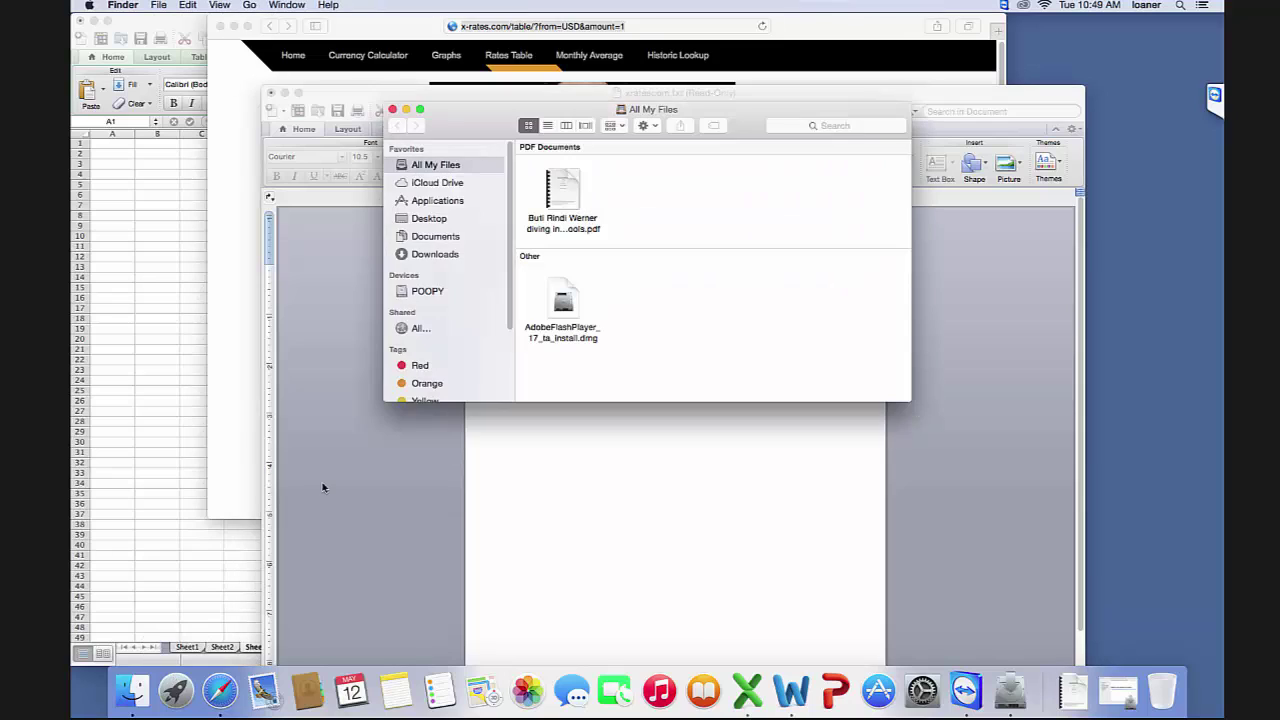
- Browse Finder to Applications > Microsoft Office 2011 > Office and enlarge the window
{"action": "left_click", "coordinate": [439, 201]}
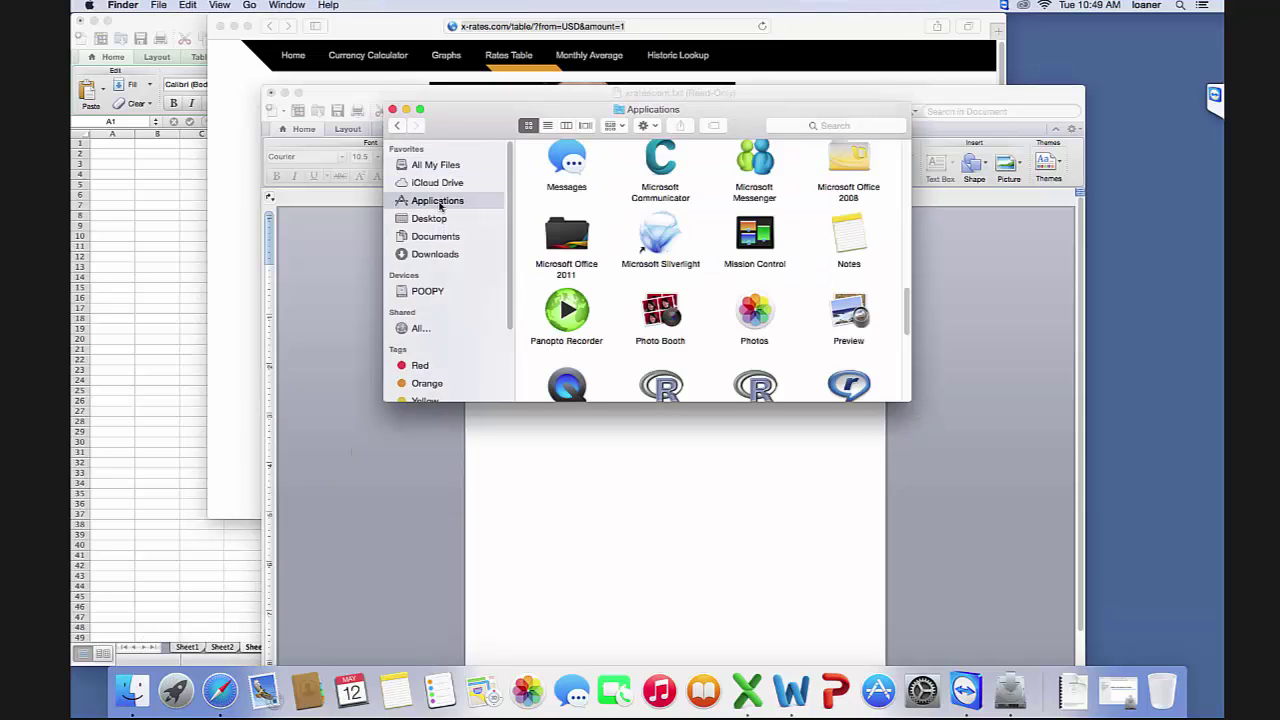
{"action": "left_click", "coordinate": [570, 247]}
{"action": "double_click", "coordinate": [570, 247]}
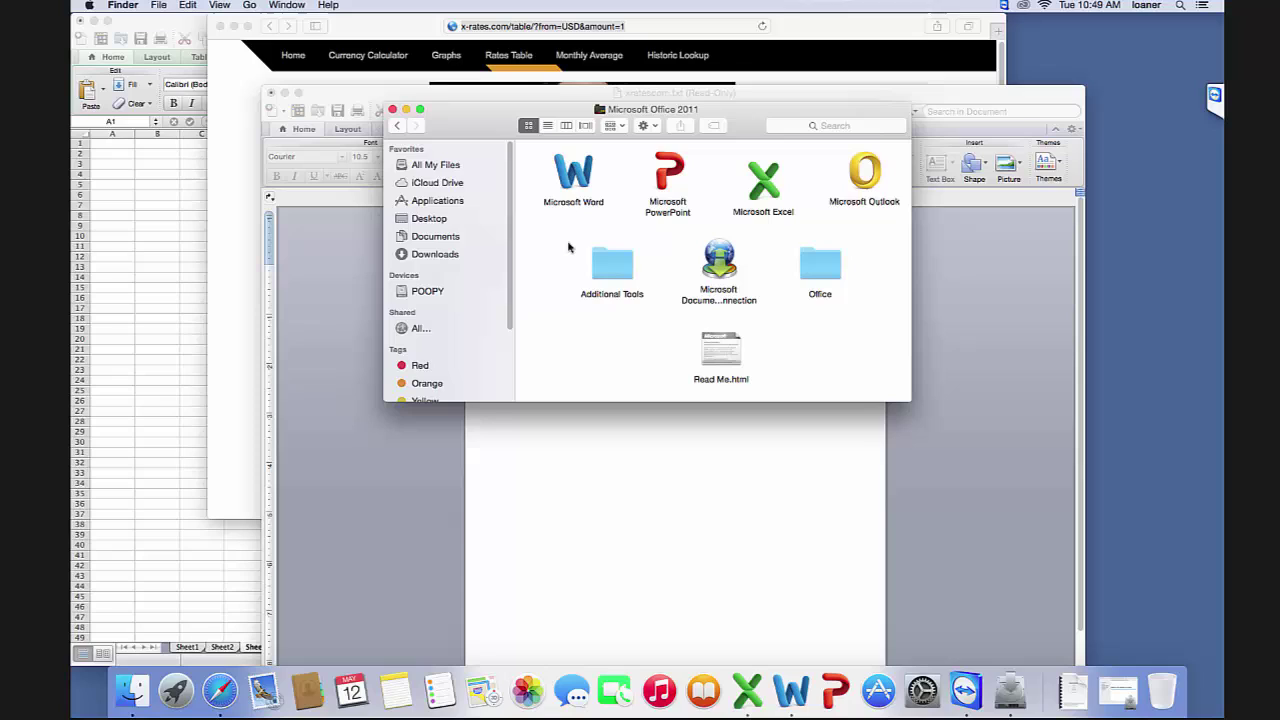
{"action": "double_click", "coordinate": [820, 265]}
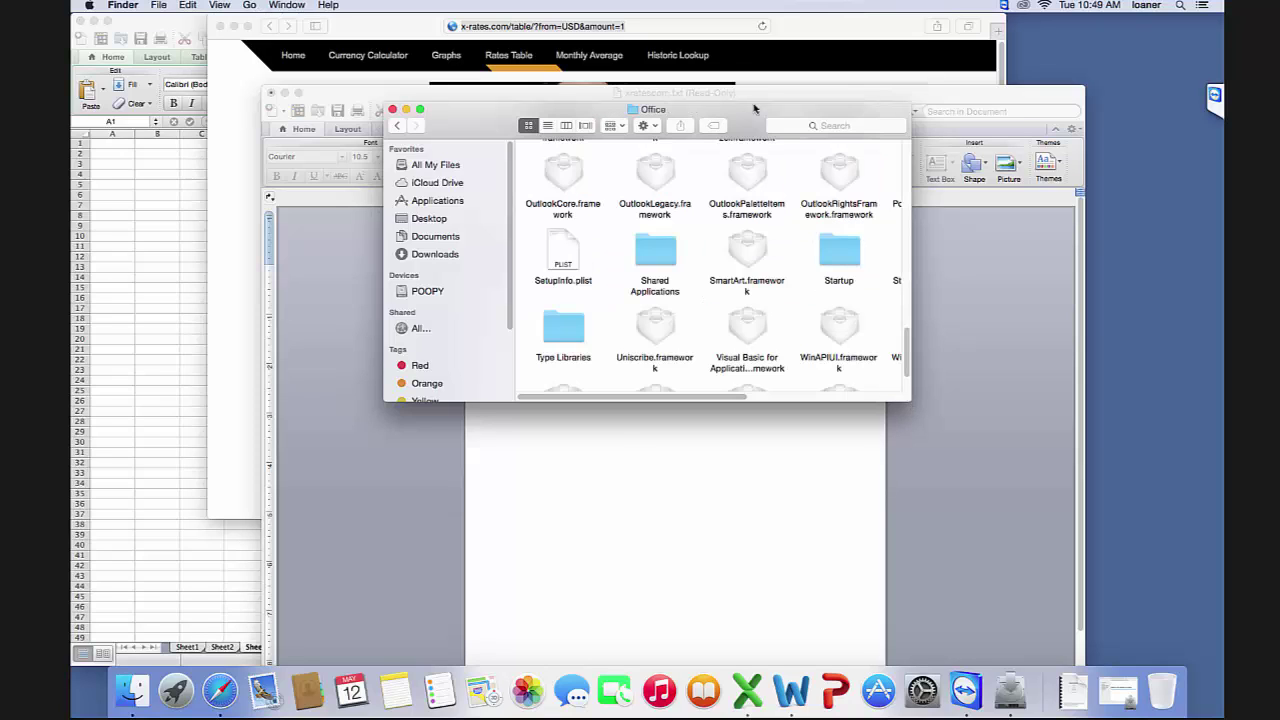
{"action": "left_click_drag", "start_coordinate": [672, 121], "coordinate": [404, 88]}
{"action": "left_click_drag", "start_coordinate": [641, 367], "coordinate": [922, 474]}
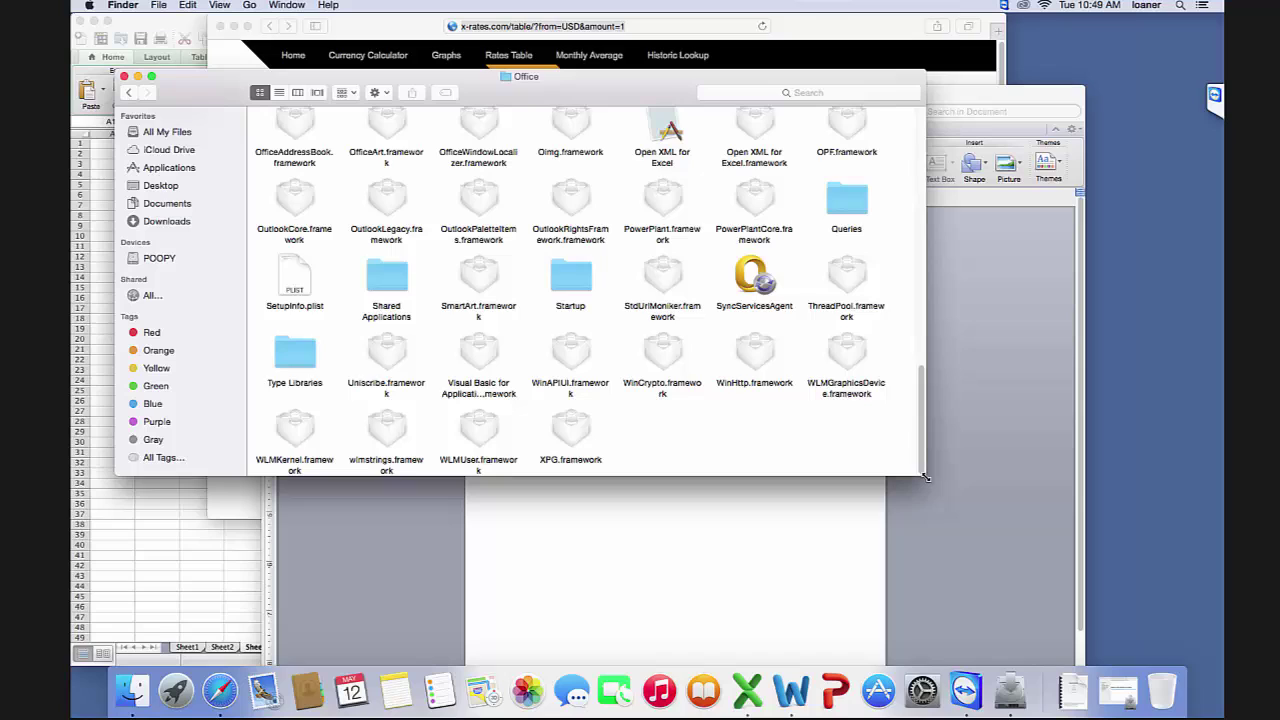
- Open the Queries folder, then close Finder and cancel Word's Save As
{"action": "left_click", "coordinate": [847, 211]}
{"action": "double_click", "coordinate": [847, 211]}
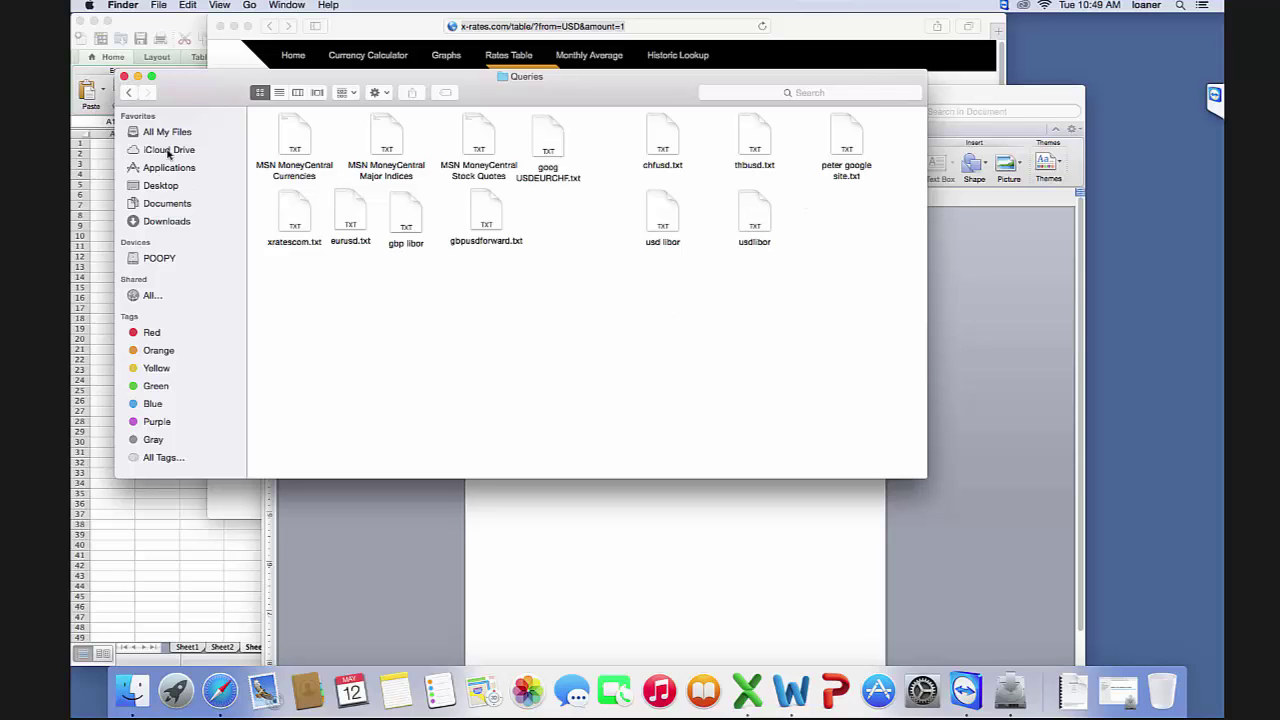
{"action": "left_click", "coordinate": [124, 77]}
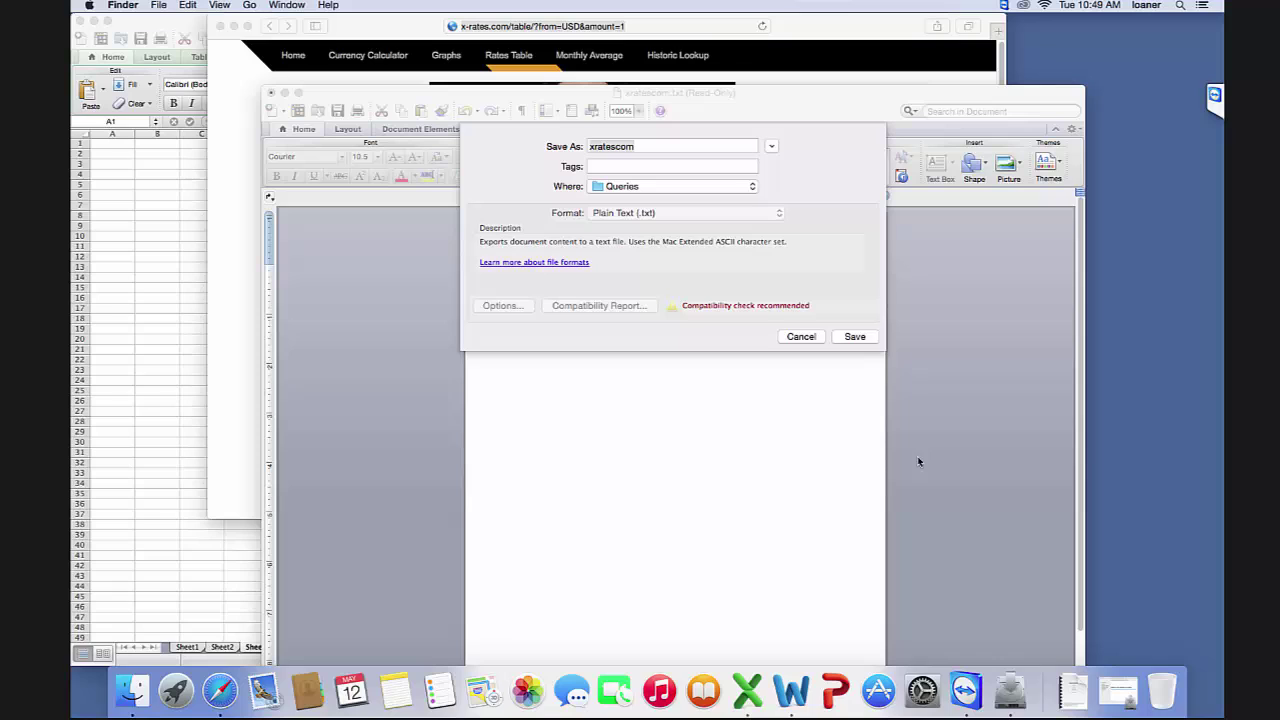
{"action": "left_click", "coordinate": [806, 339]}
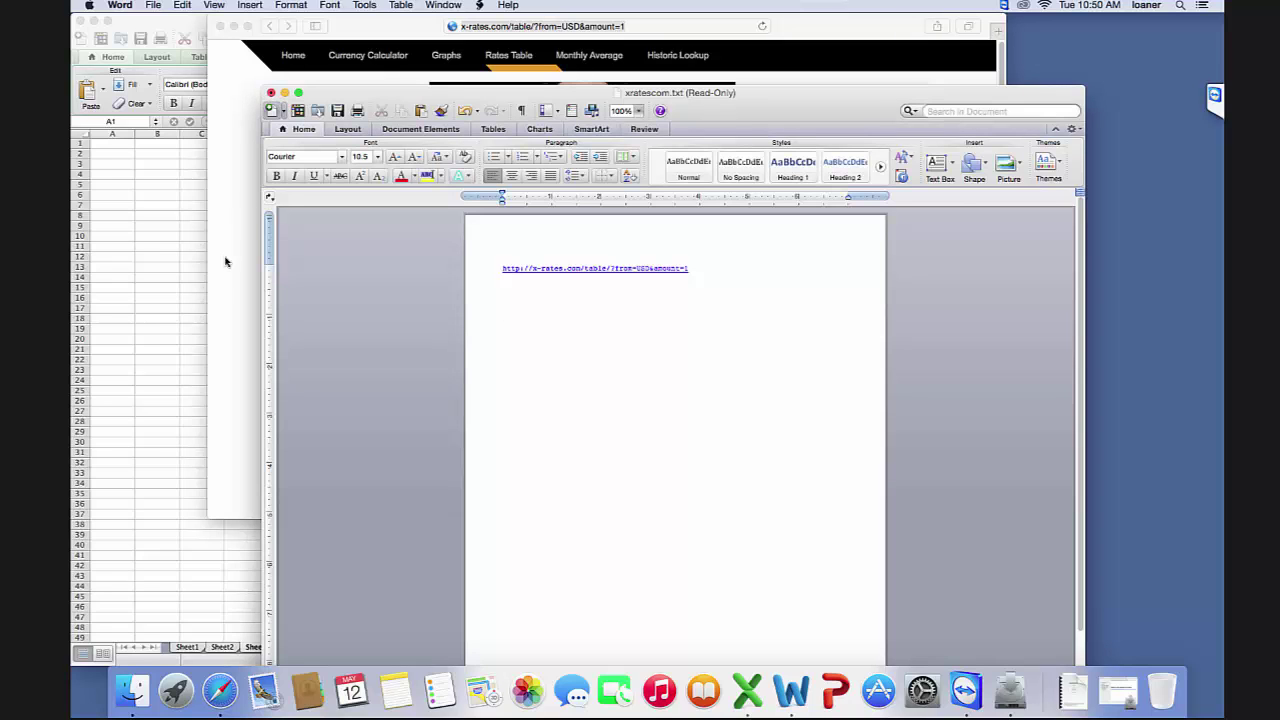
- Run the saved xratescom.txt query in Excel, placing the exchange-rate data at Sheet3 cell A1
{"action": "left_click", "coordinate": [177, 311]}
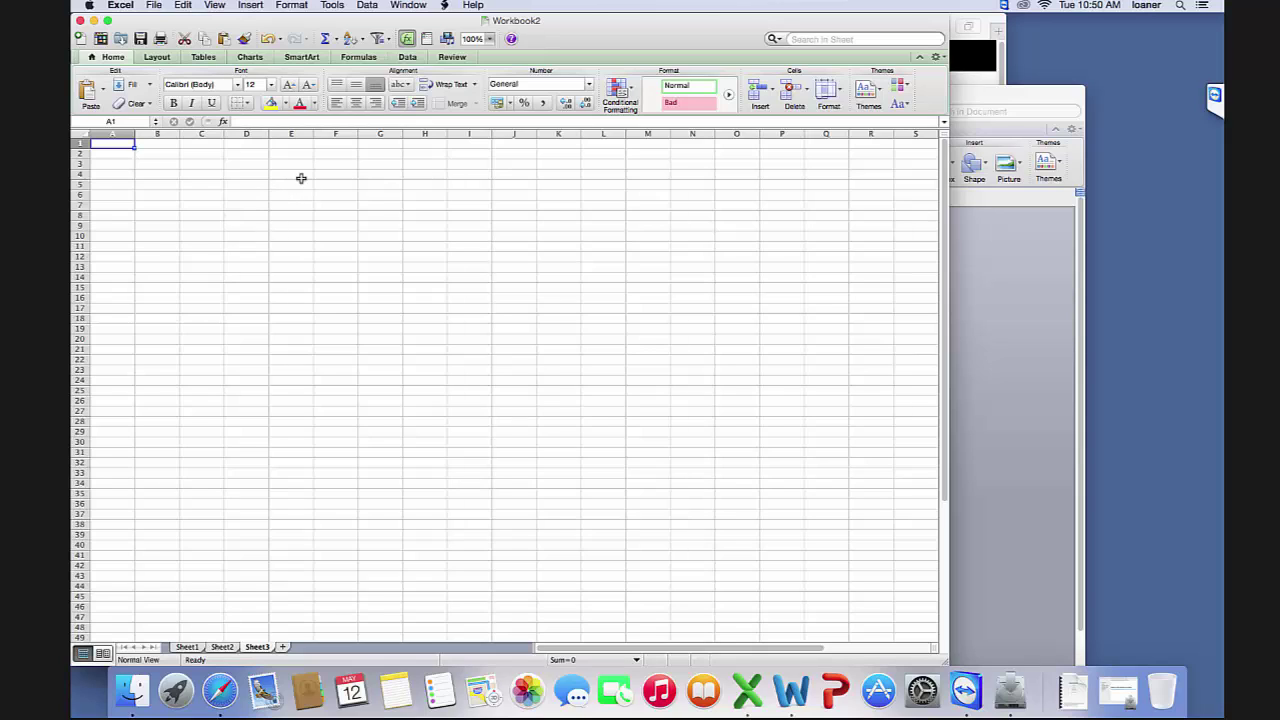
{"action": "left_click", "coordinate": [368, 6]}
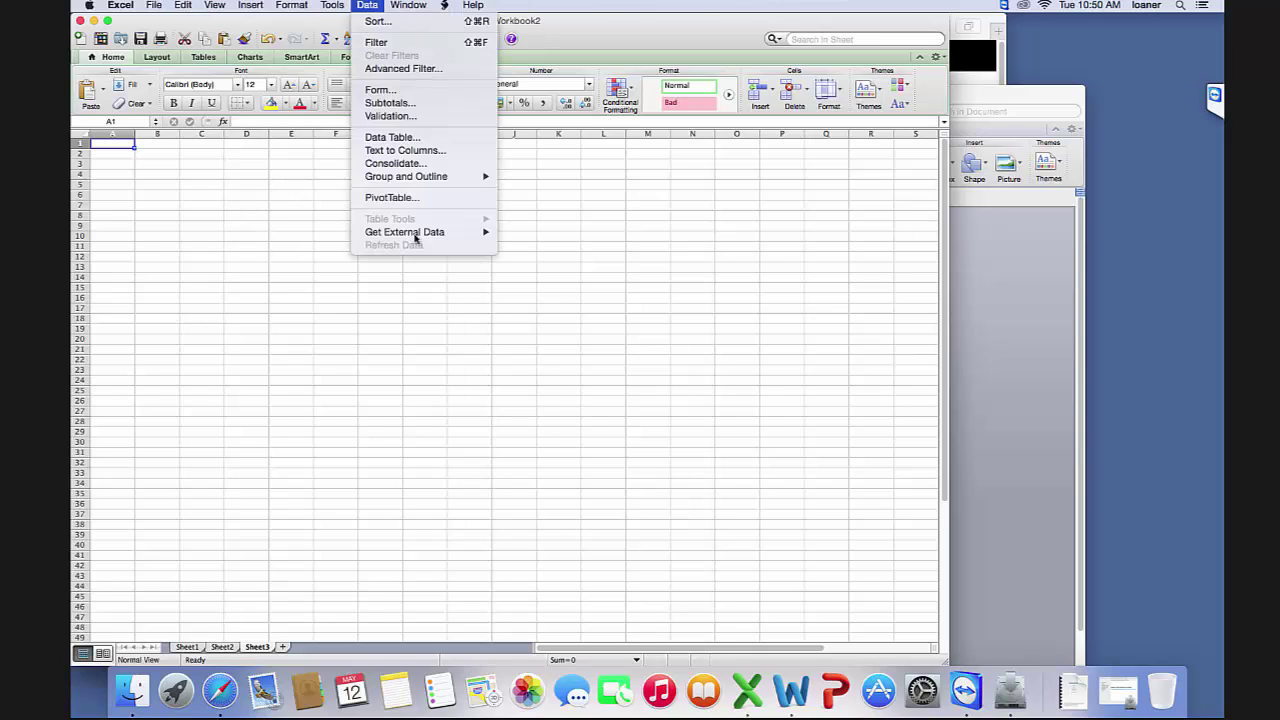
{"action": "mouse_move", "coordinate": [416, 238]}
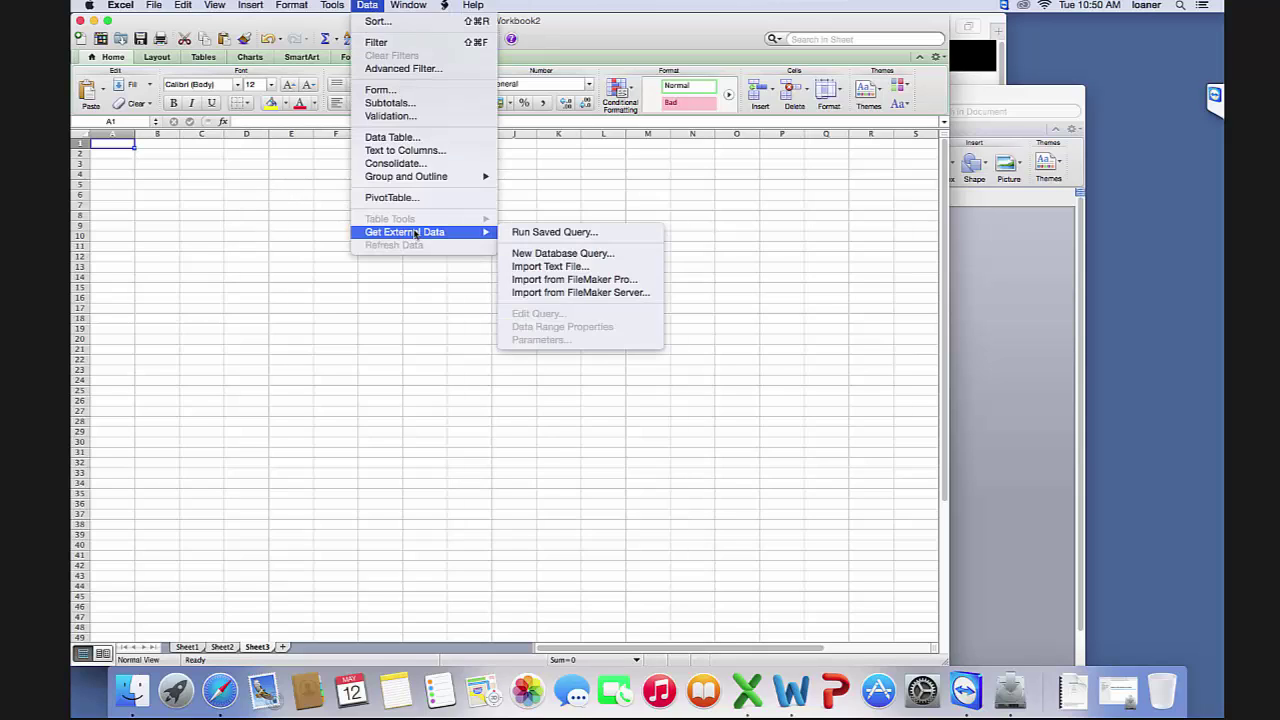
{"action": "left_click", "coordinate": [538, 233]}
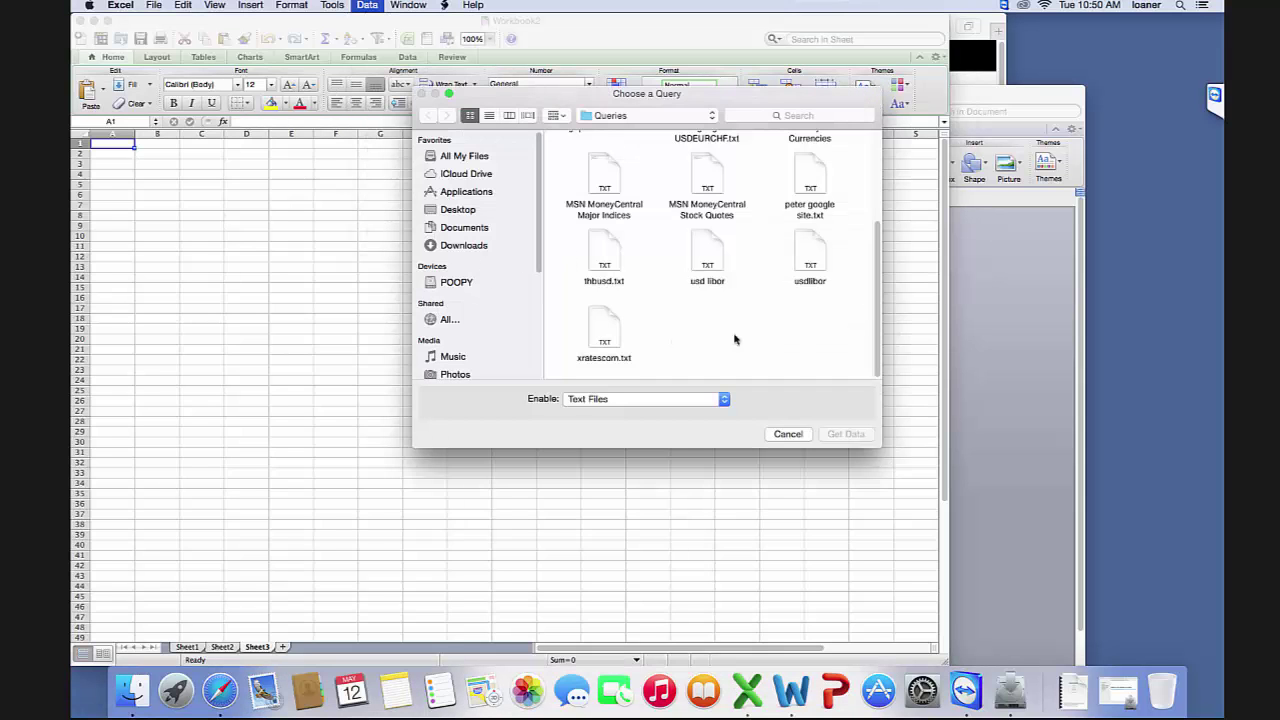
{"action": "left_click", "coordinate": [614, 335]}
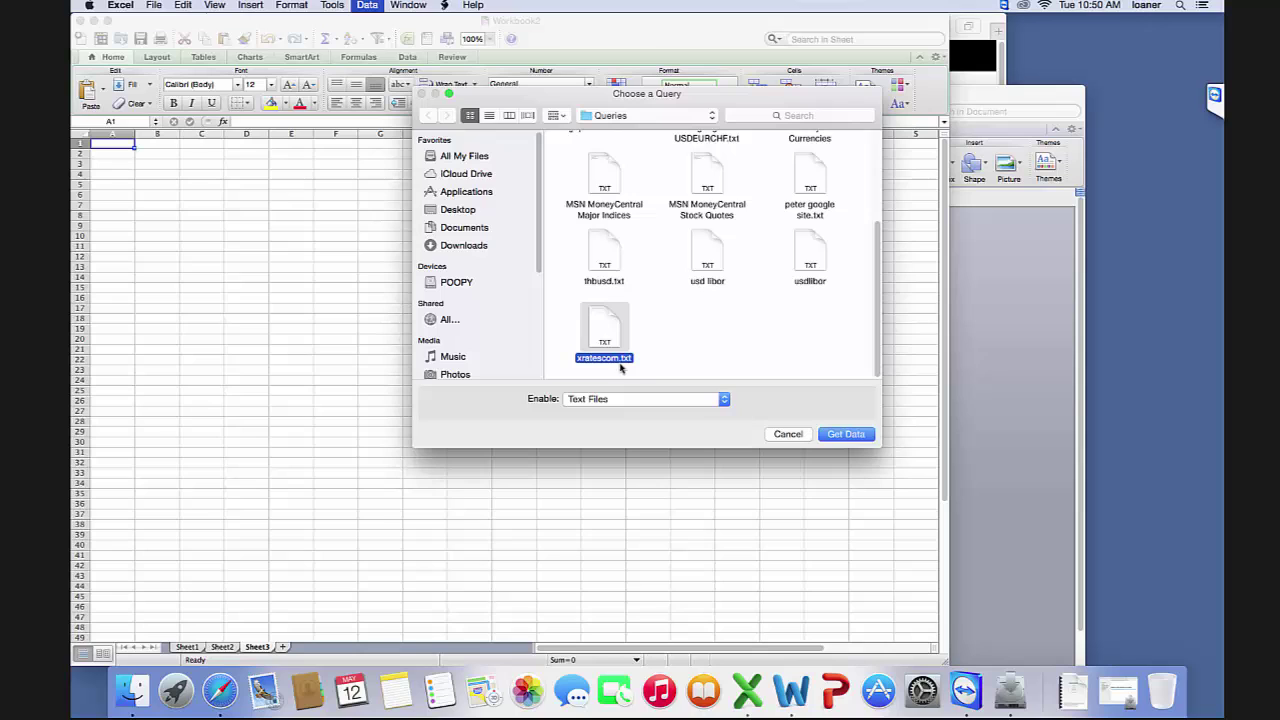
{"action": "left_click", "coordinate": [846, 435]}
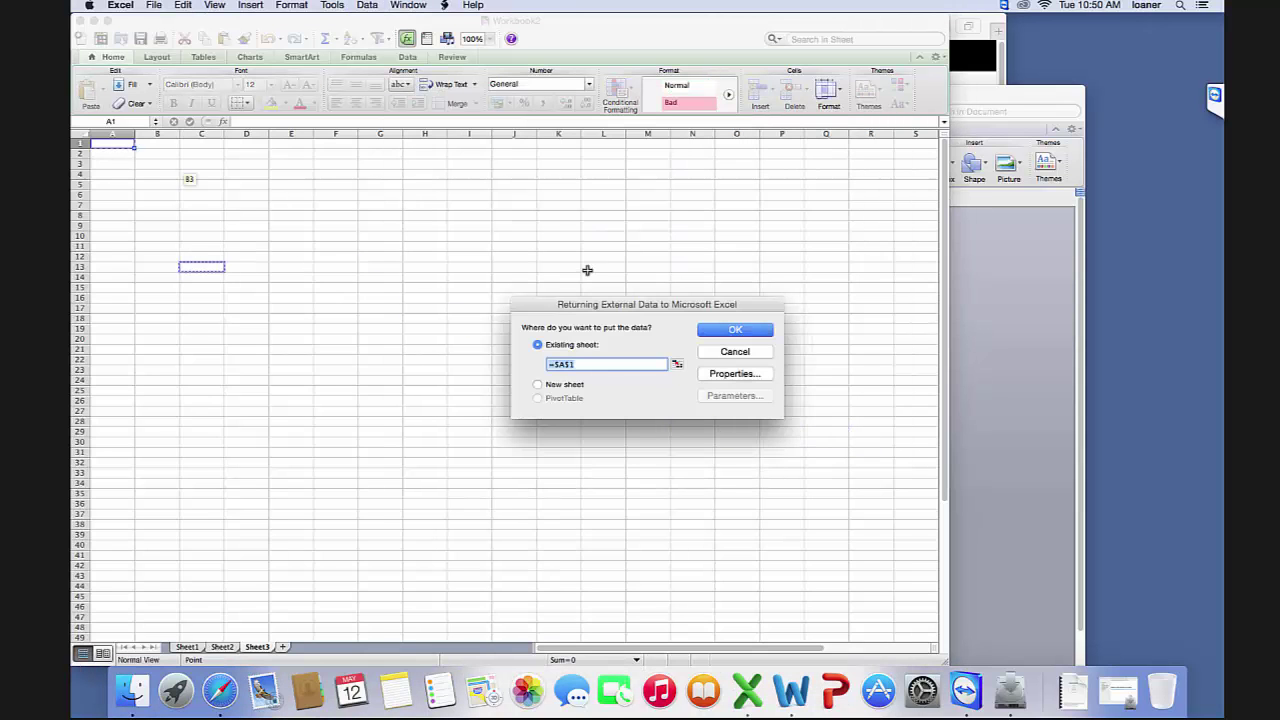
{"action": "left_click", "coordinate": [736, 331]}
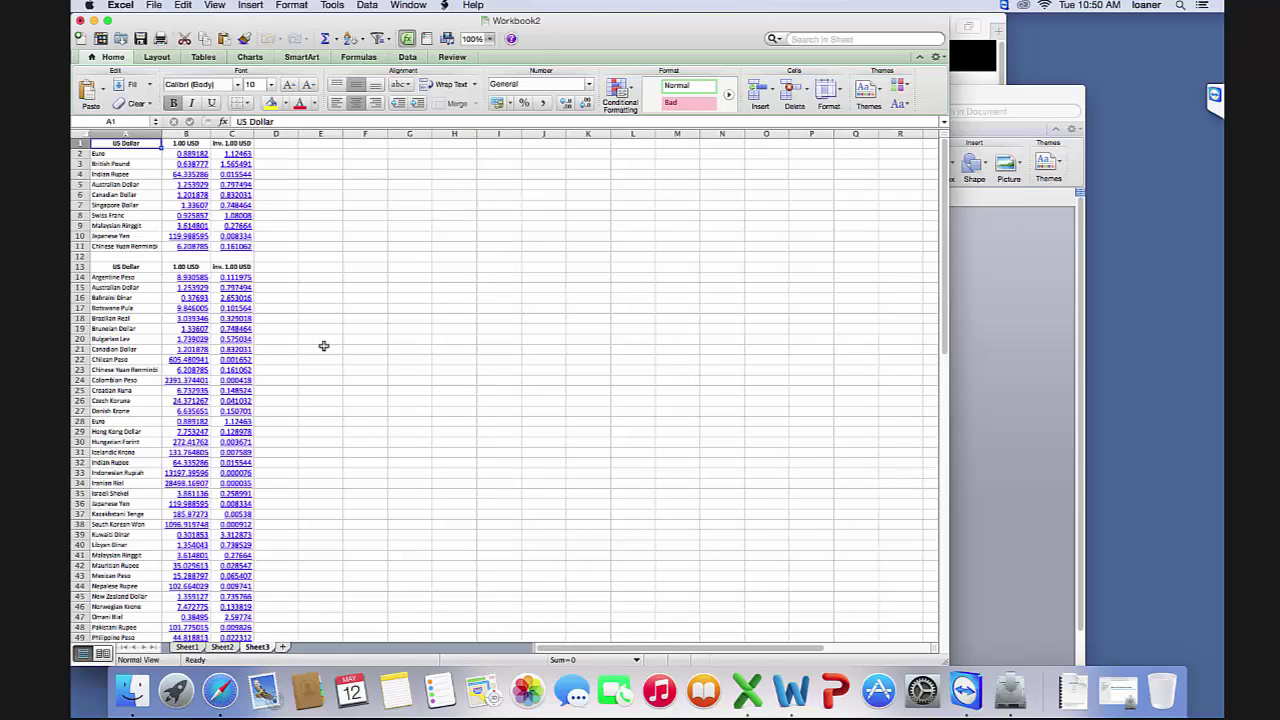
{"action": "scroll", "coordinate": [323, 343], "scroll_direction": "down", "scroll_amount": 5}
{"action": "scroll", "coordinate": [323, 355], "scroll_direction": "up", "scroll_amount": 5}
{"action": "scroll", "coordinate": [449, 475], "scroll_direction": "down", "scroll_amount": 4}
{"action": "scroll", "coordinate": [447, 476], "scroll_direction": "up", "scroll_amount": 4}
{"action": "scroll", "coordinate": [170, 440], "scroll_direction": "down", "scroll_amount": 8}
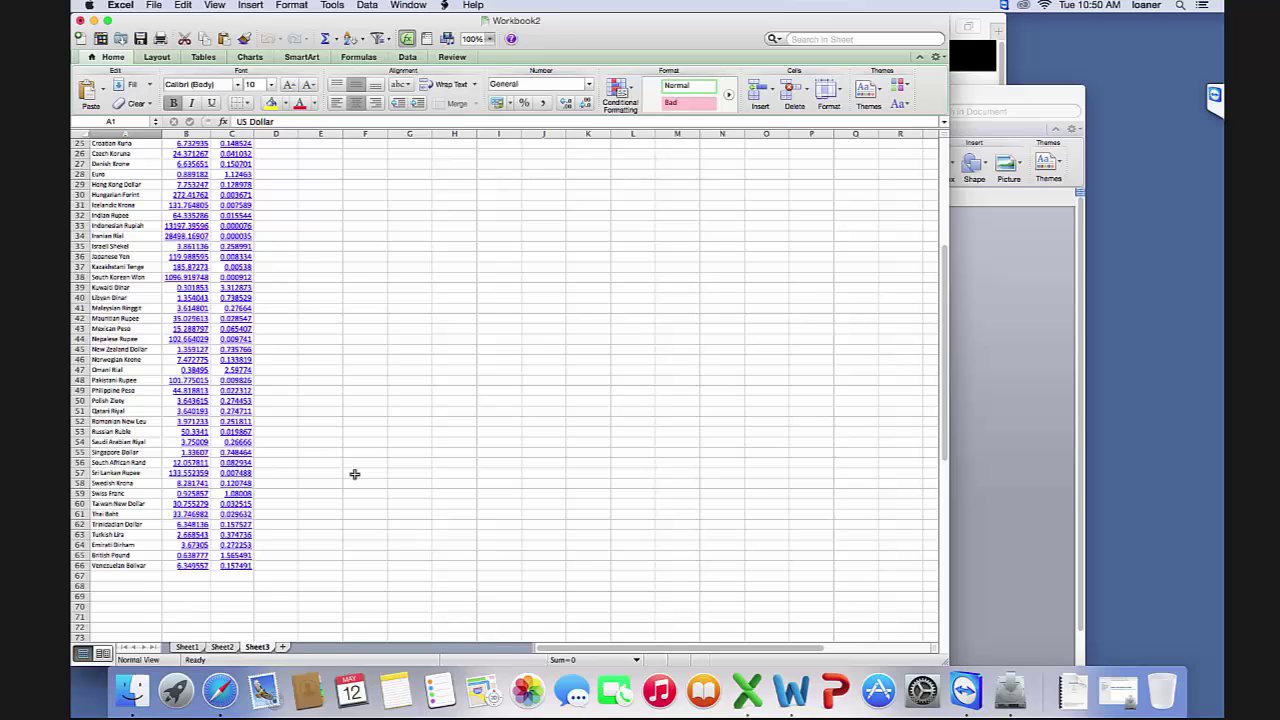
{"action": "scroll", "coordinate": [348, 476], "scroll_direction": "up", "scroll_amount": 8}
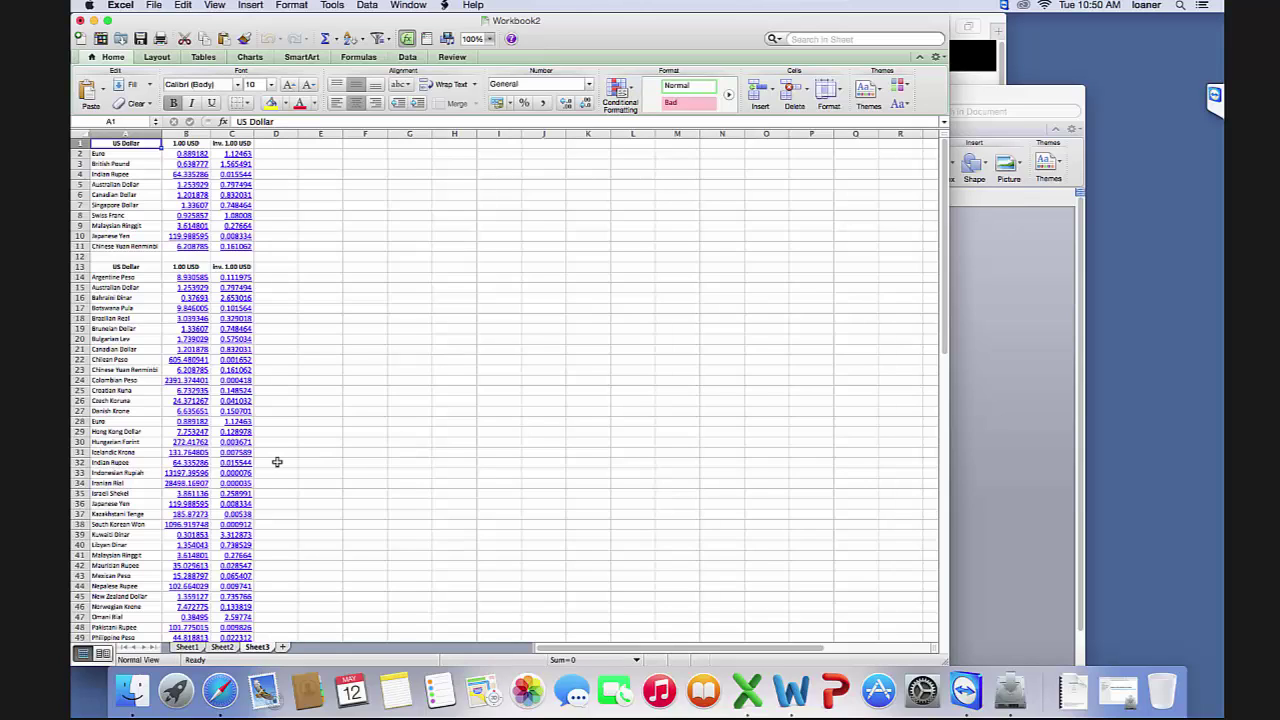
- Add two new sheets, Sheet4 and Sheet5, and select cell A1 on Sheet5
{"action": "left_click", "coordinate": [283, 647]}
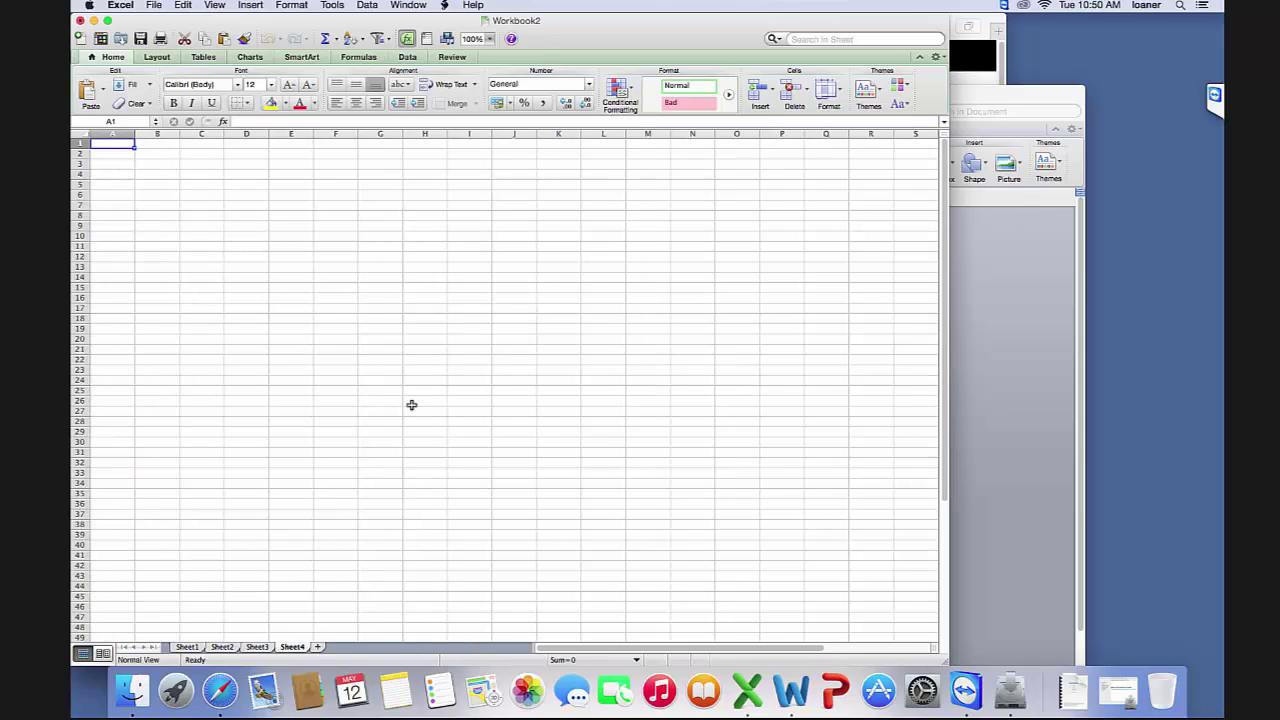
{"action": "key", "text": "shift+F11"}
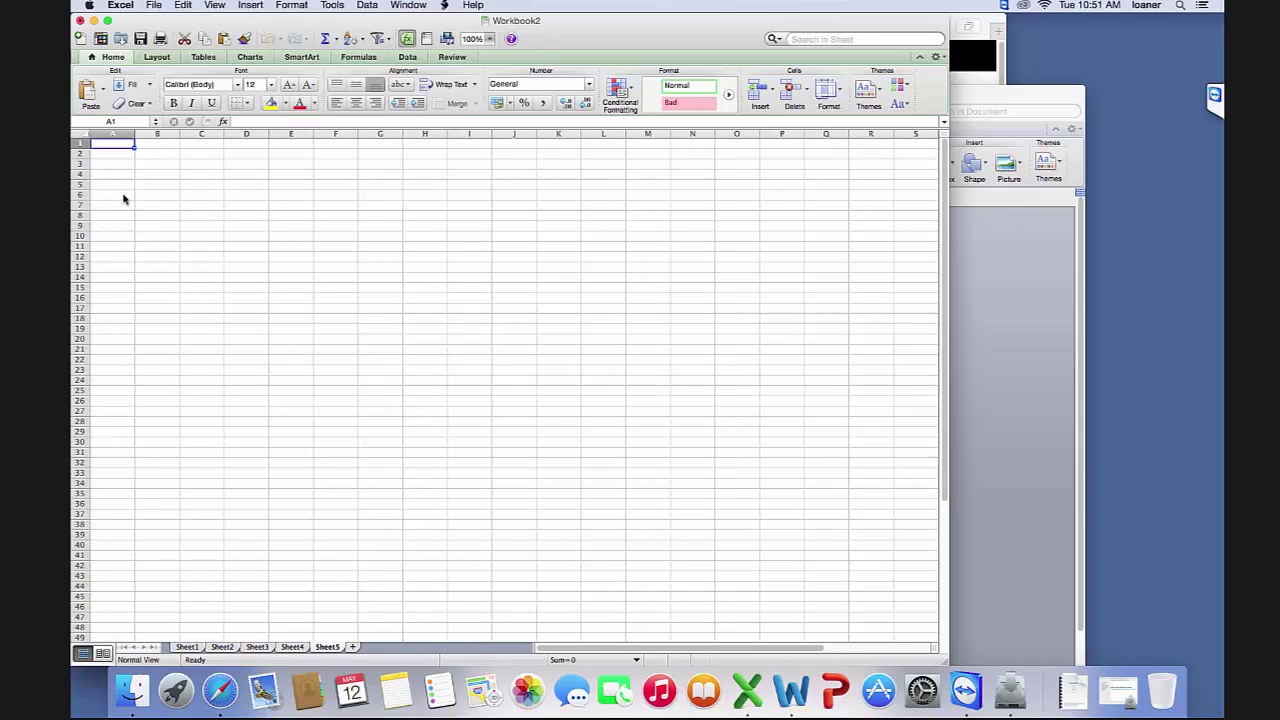
{"action": "left_click", "coordinate": [123, 197]}
{"action": "left_click", "coordinate": [158, 166]}
{"action": "left_click", "coordinate": [116, 142]}
- Run the saved usdlibor query and return its data starting at cell A1
{"action": "left_click", "coordinate": [376, 7]}
{"action": "mouse_move", "coordinate": [412, 232]}
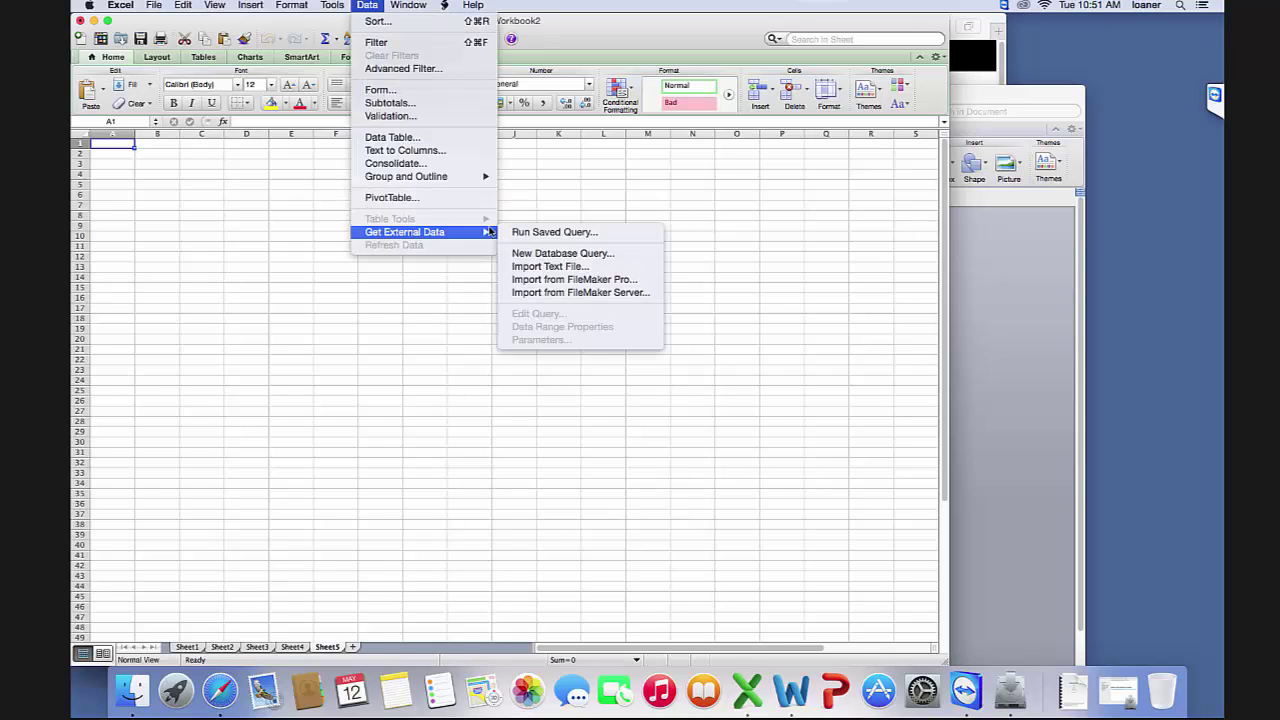
{"action": "left_click", "coordinate": [565, 239]}
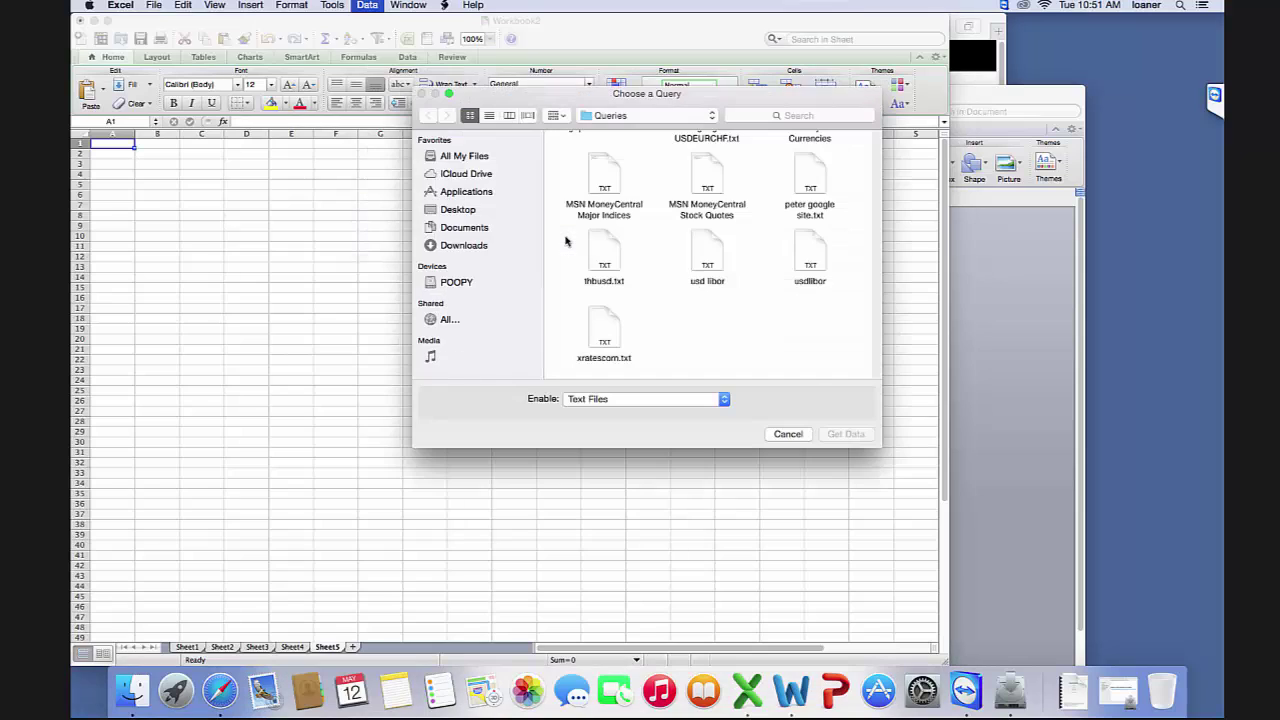
{"action": "left_click", "coordinate": [816, 269]}
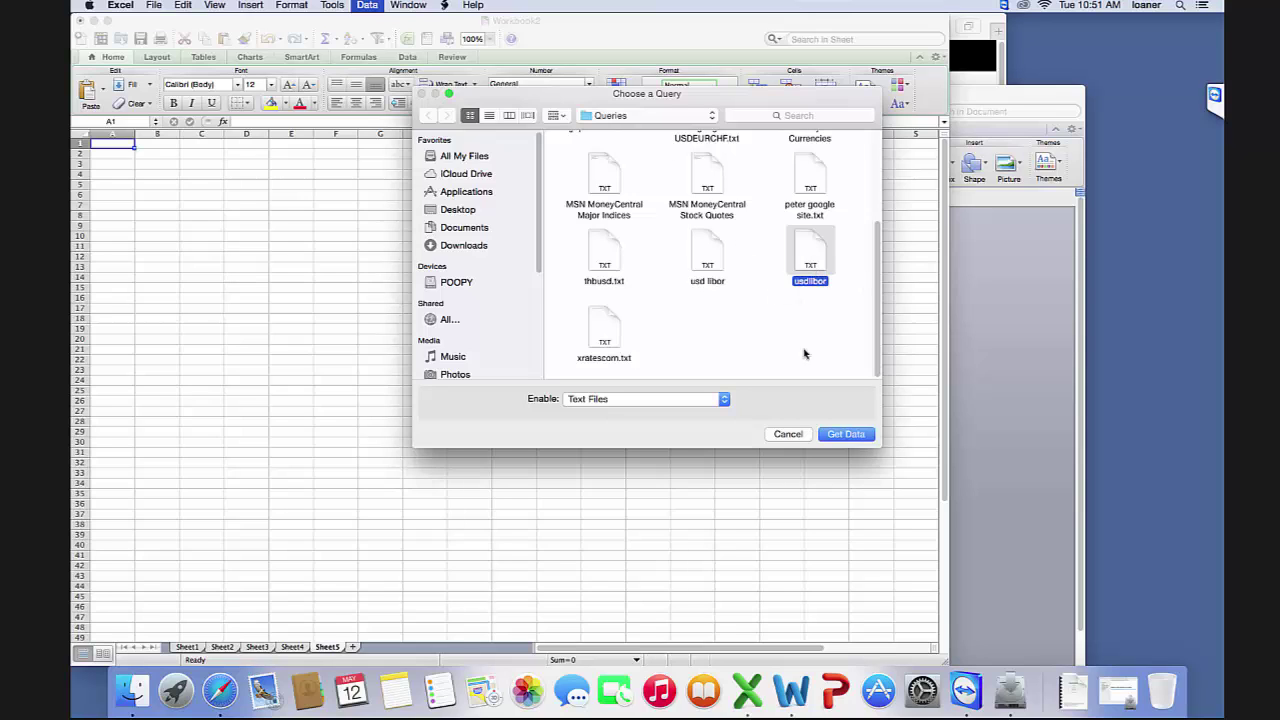
{"action": "left_click", "coordinate": [846, 434]}
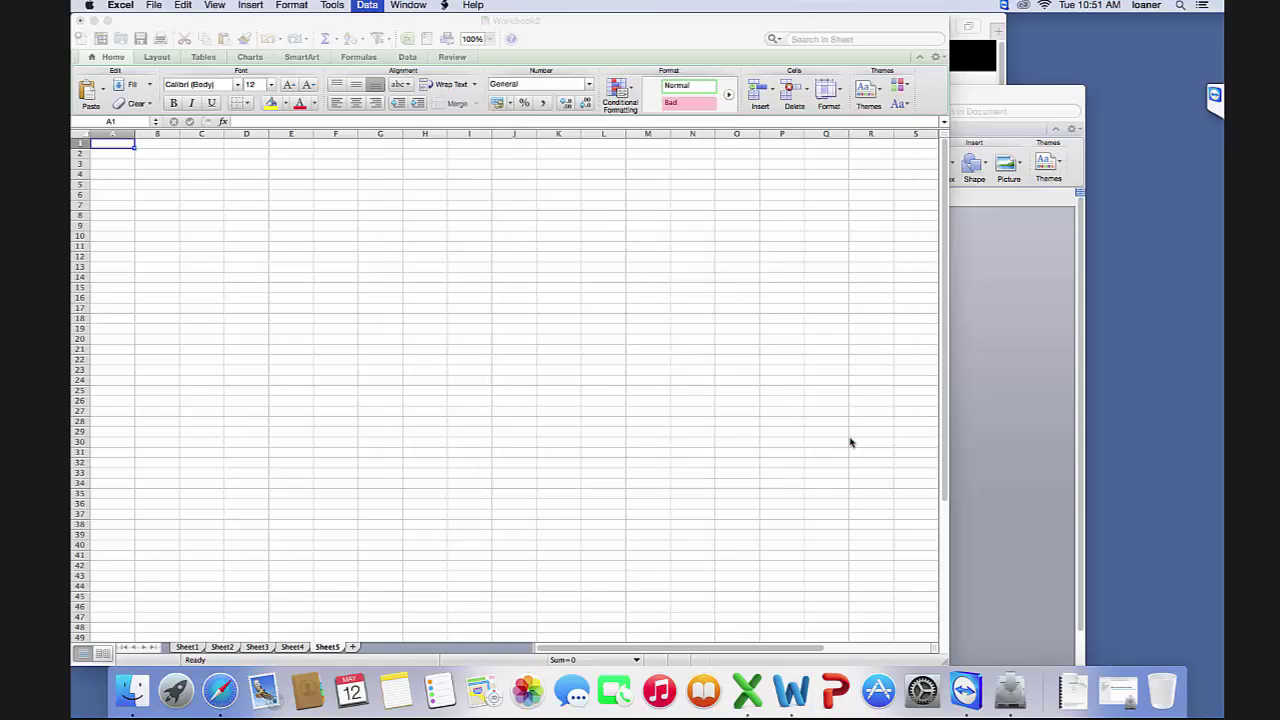
{"action": "left_click", "coordinate": [735, 331]}
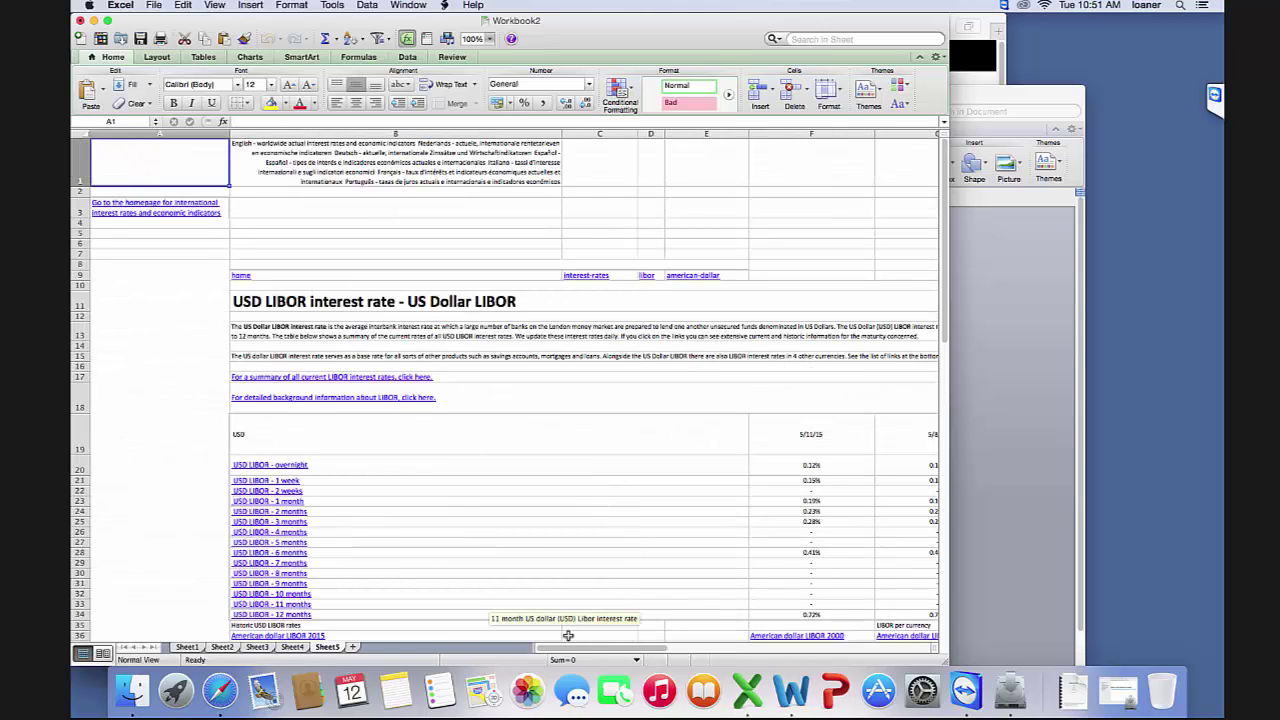
- Scroll through Sheet5 to inspect the imported USD LIBOR rates by maturity and date
{"action": "mouse_move", "coordinate": [588, 652]}
{"action": "left_mouse_down"}
{"action": "mouse_move", "coordinate": [615, 655]}
{"action": "mouse_move", "coordinate": [593, 652]}
{"action": "left_mouse_up"}
{"action": "scroll", "coordinate": [690, 424], "scroll_direction": "down", "scroll_amount": 2}
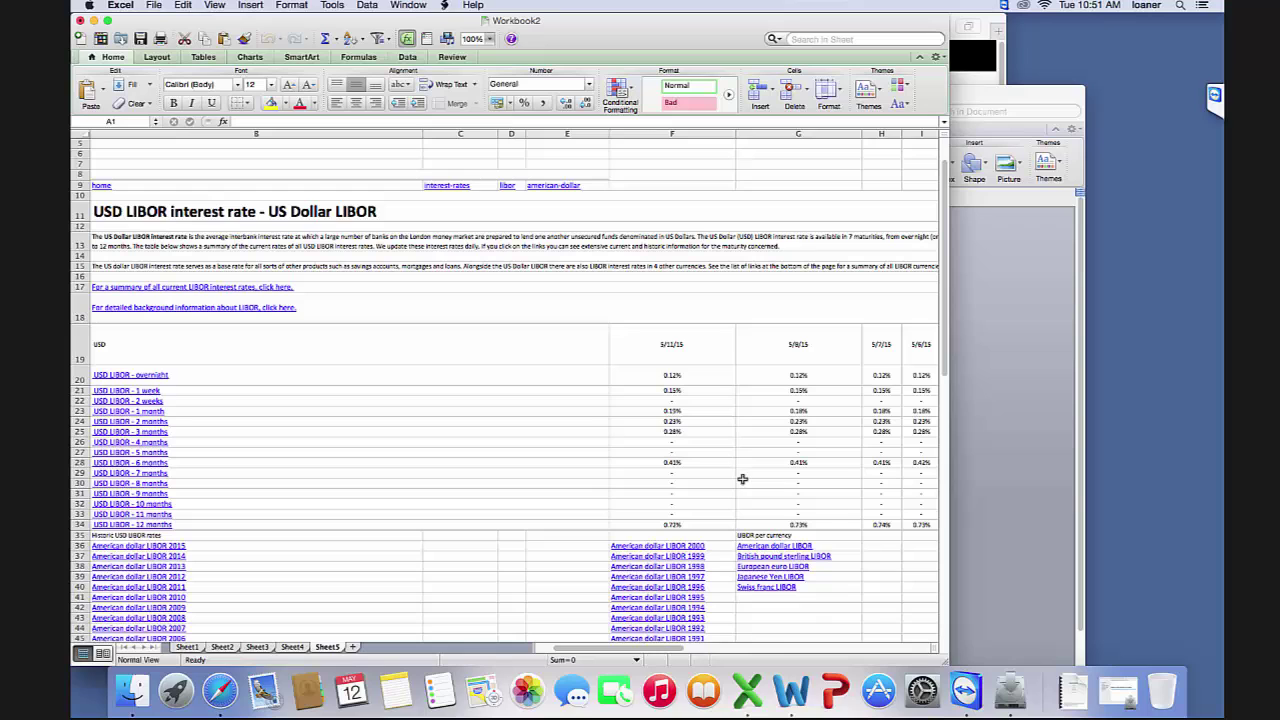
{"action": "mouse_move", "coordinate": [640, 650]}
{"action": "left_mouse_down"}
{"action": "mouse_move", "coordinate": [698, 655]}
{"action": "mouse_move", "coordinate": [615, 651]}
{"action": "left_mouse_up"}
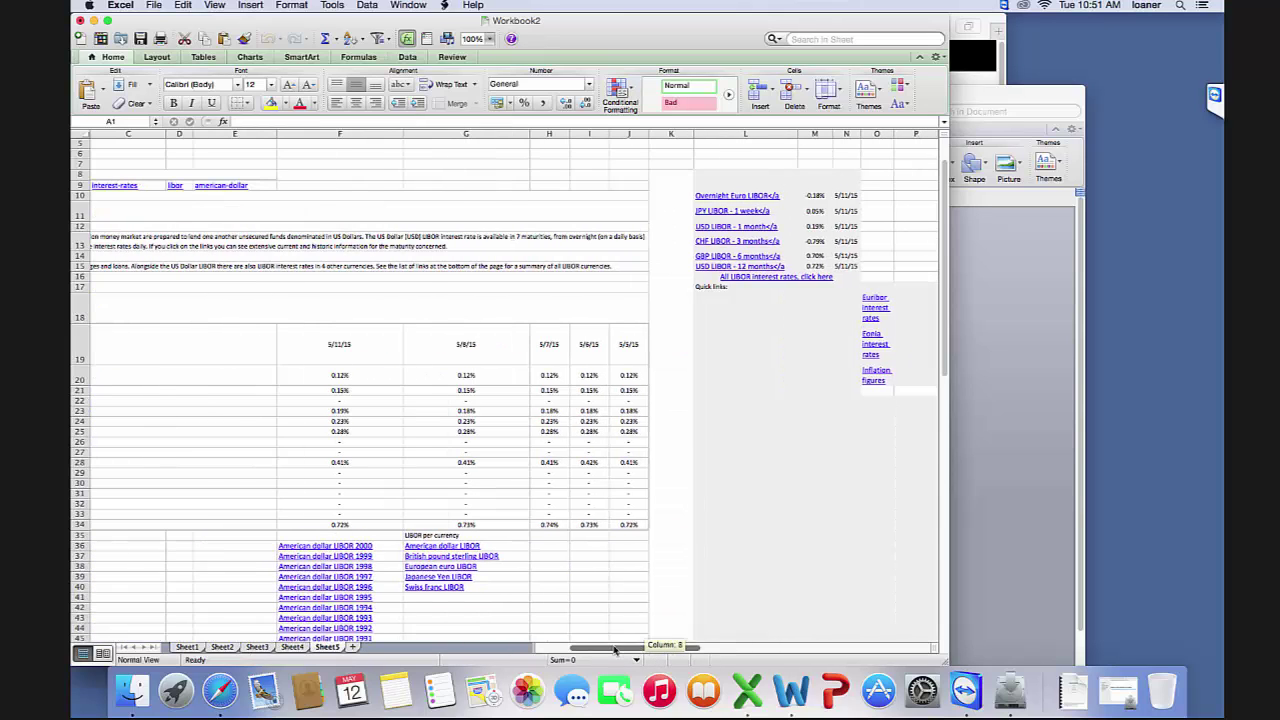